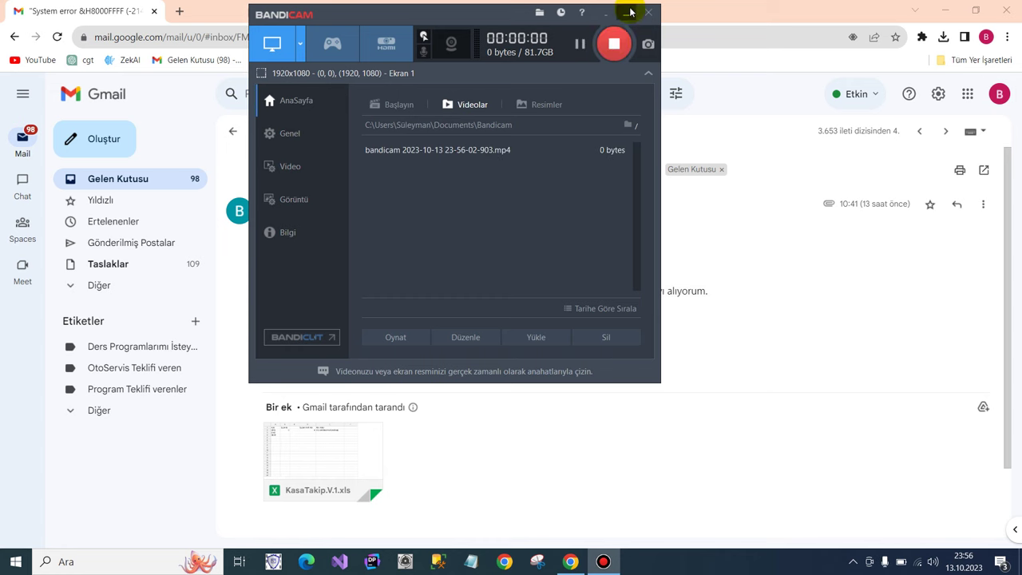
Minimize the recorder and highlight the &H8000FFFF error code in the email's subject and body.
{"action": "left_click", "coordinate": [627, 14]}
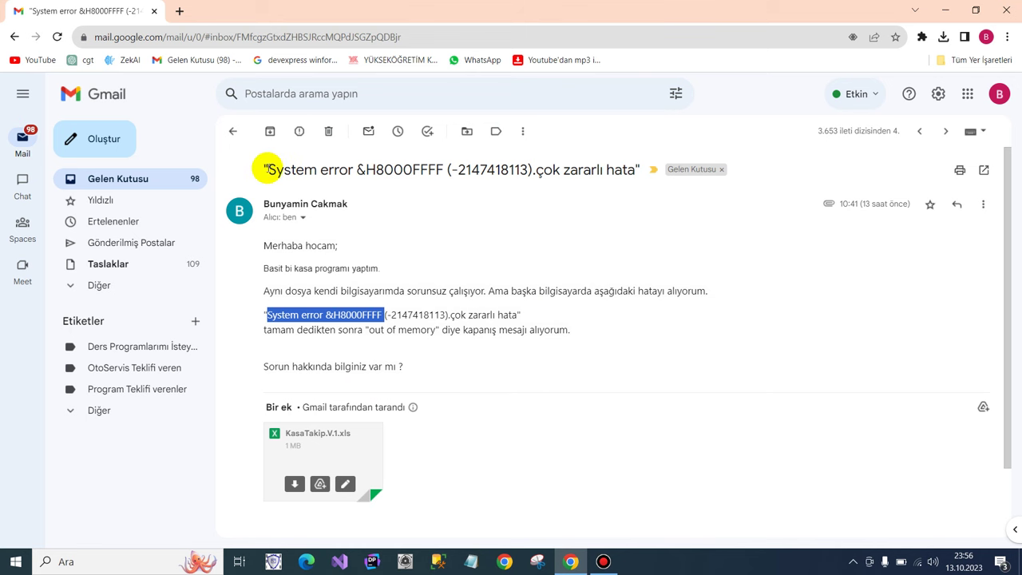
{"action": "left_click_drag", "start_coordinate": [268, 168], "coordinate": [432, 170]}
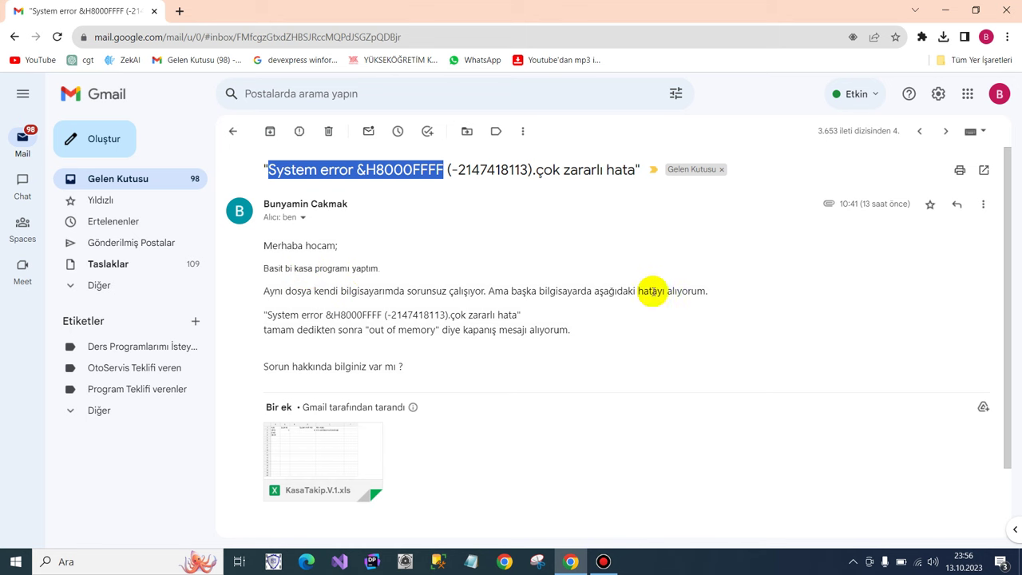
{"action": "left_click_drag", "start_coordinate": [266, 316], "coordinate": [376, 312]}
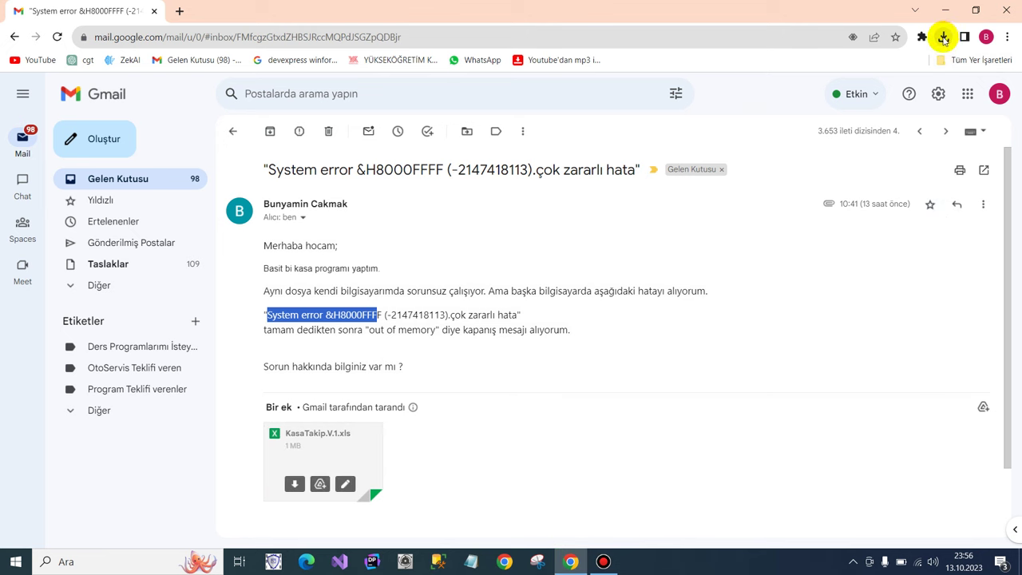
Open the downloaded KasaTakip.V.1 workbook from its Downloads folder in Excel.
{"action": "left_click", "coordinate": [943, 40]}
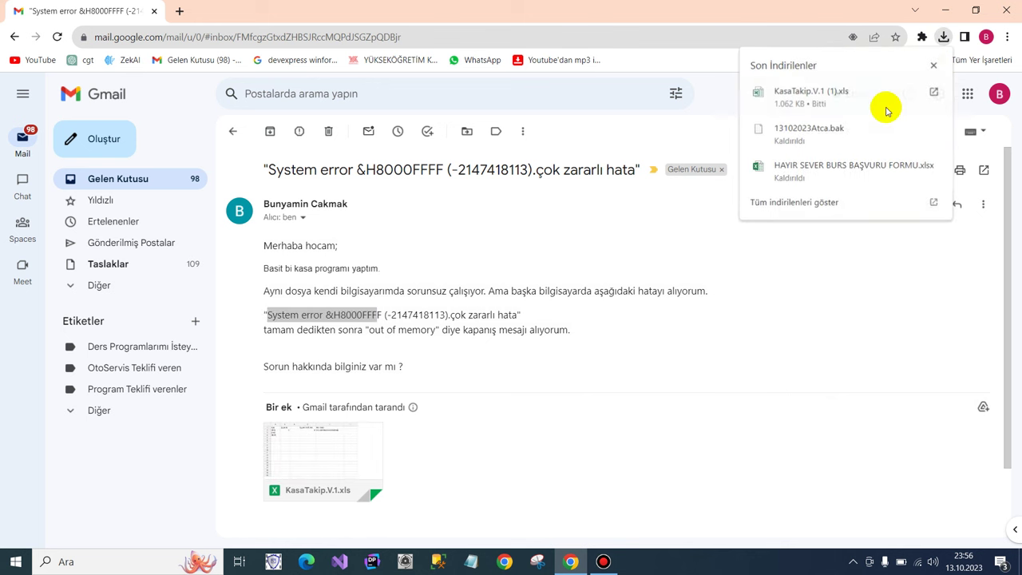
{"action": "left_click", "coordinate": [933, 92]}
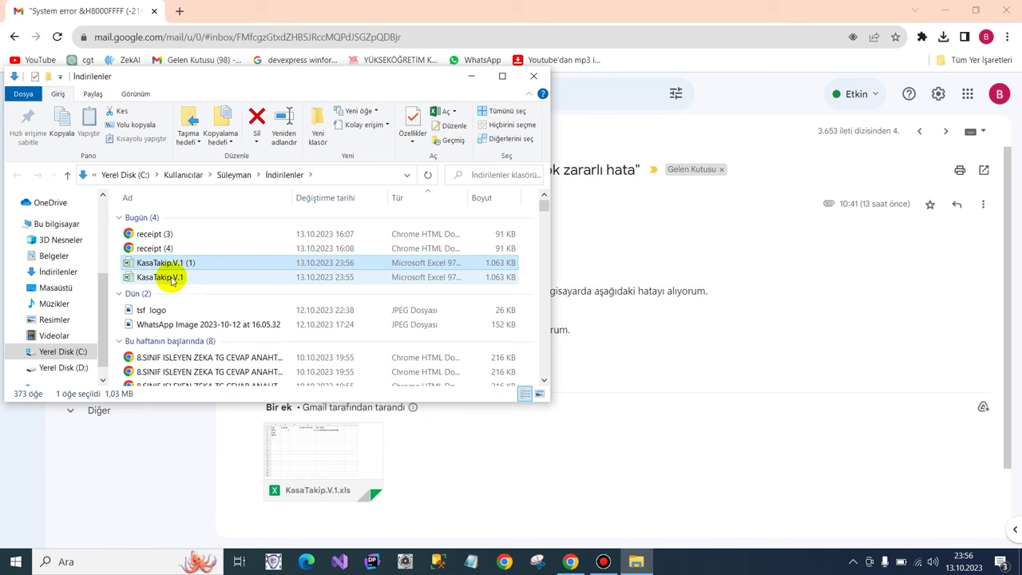
{"action": "double_click", "coordinate": [170, 277]}
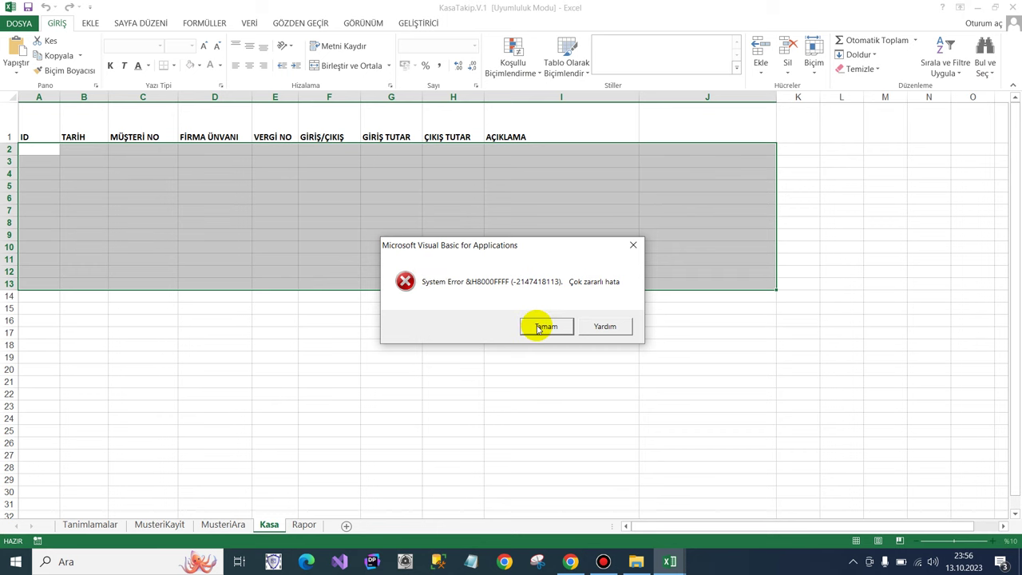
Dismiss the error messages and untick the MISSING Office Screen Recorder and OneNote references.
{"action": "left_click", "coordinate": [538, 327]}
{"action": "left_click", "coordinate": [493, 325]}
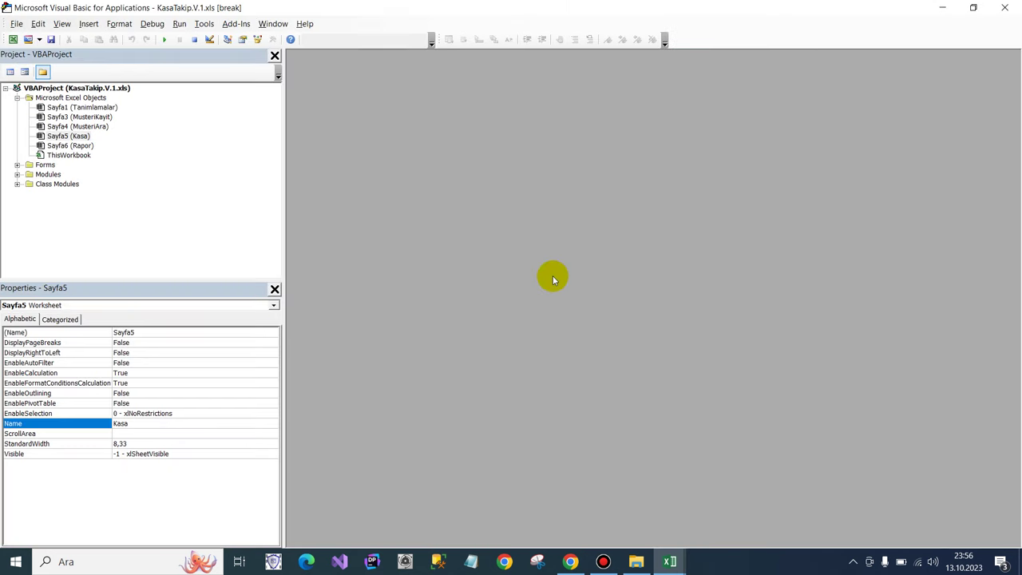
{"action": "left_click", "coordinate": [204, 26]}
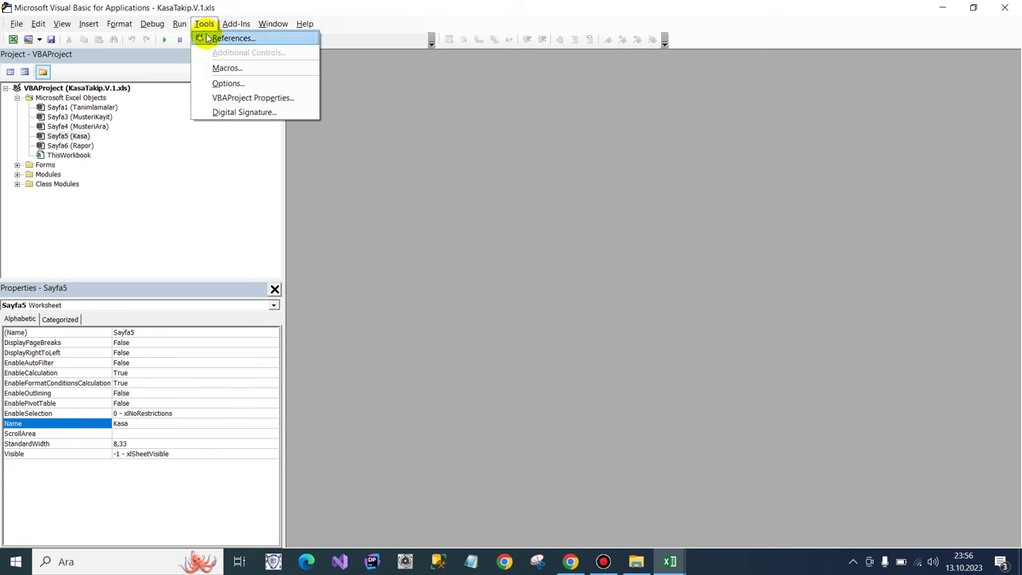
{"action": "left_click", "coordinate": [232, 38]}
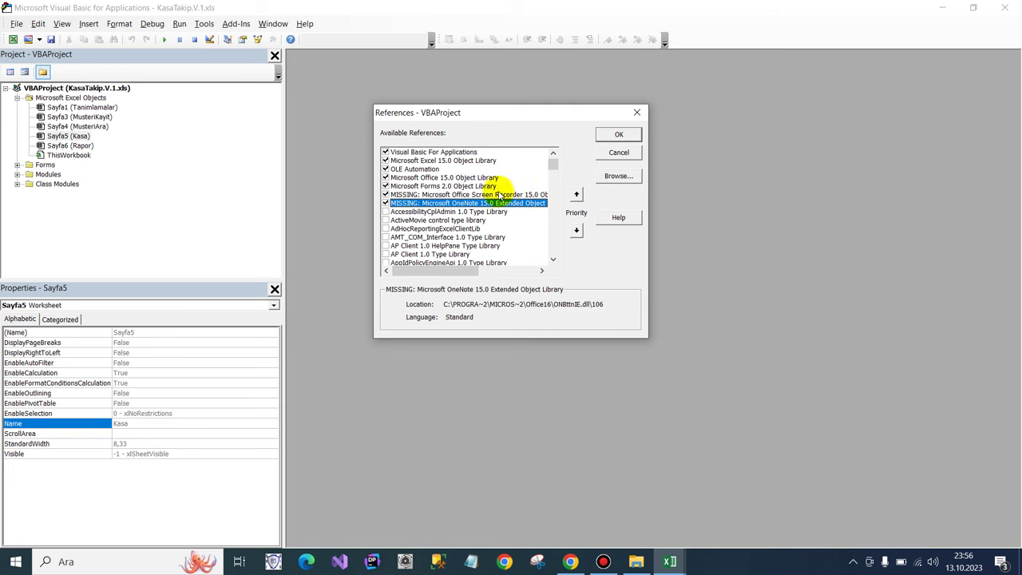
{"action": "left_click", "coordinate": [385, 195]}
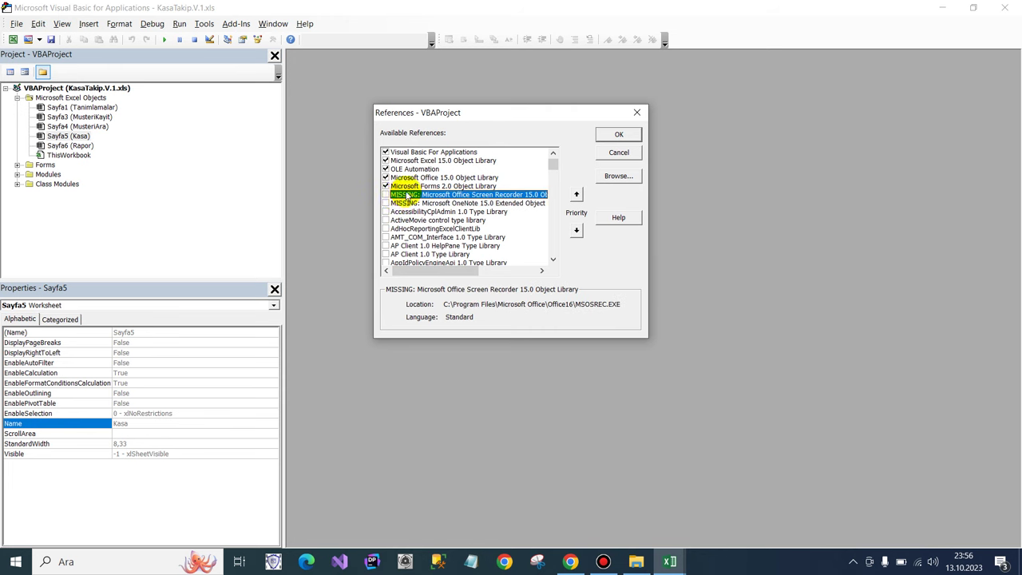
{"action": "left_click", "coordinate": [618, 134]}
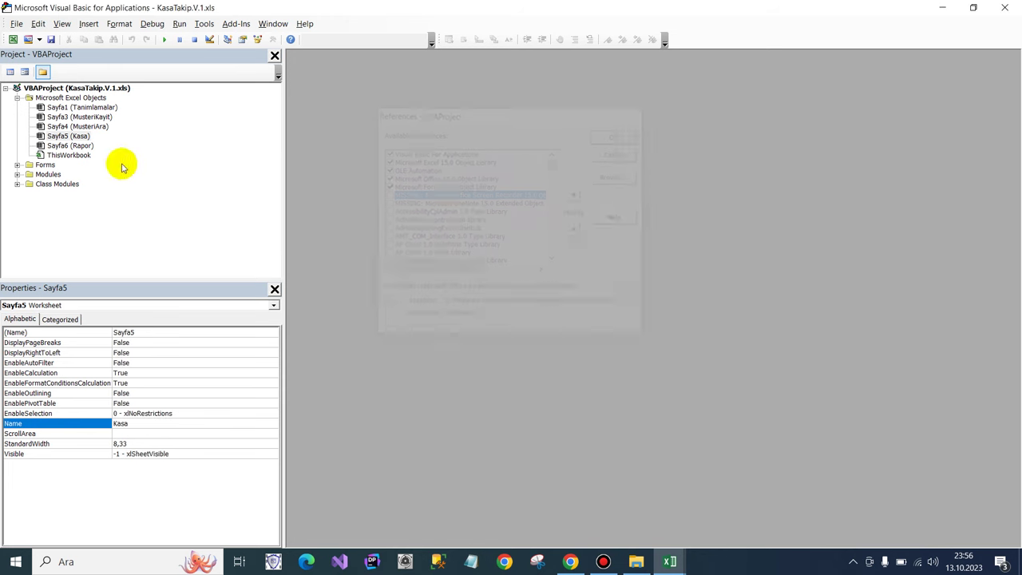
Open FrmAna, FrmMusteriKayit and FrmRapor from the Forms folder, dismissing FrmRapor's System Error.
{"action": "left_click", "coordinate": [17, 165]}
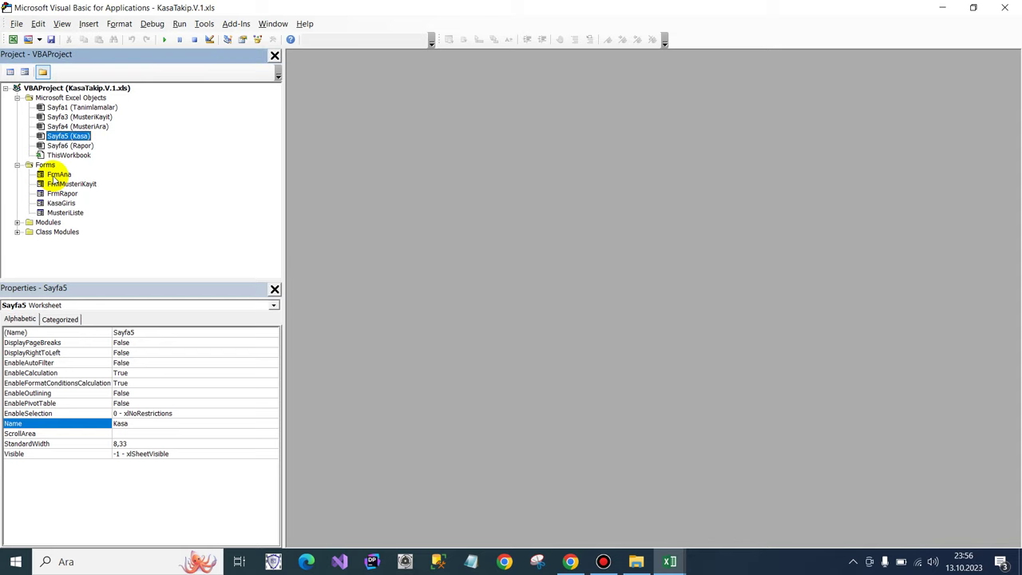
{"action": "double_click", "coordinate": [53, 174]}
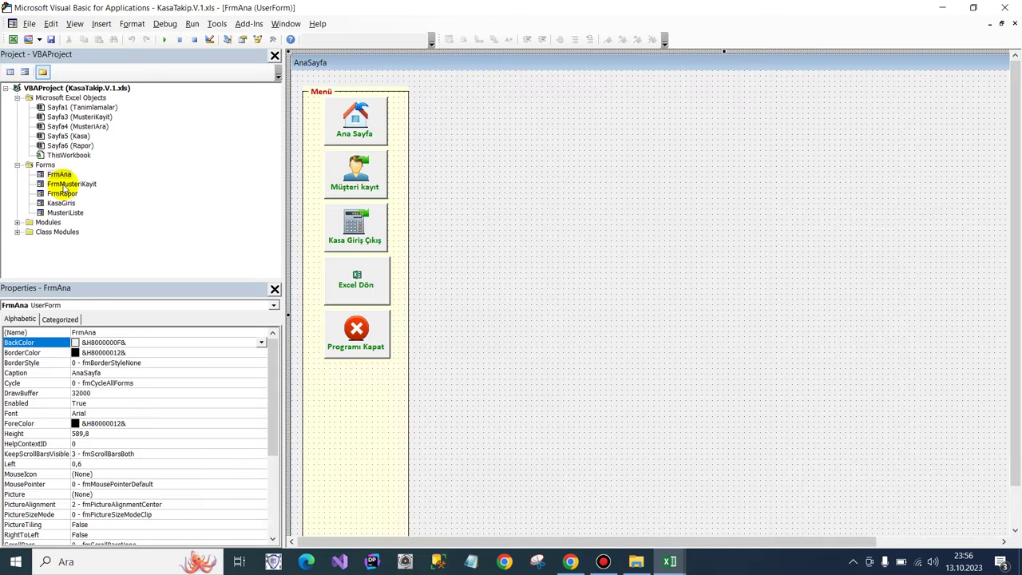
{"action": "double_click", "coordinate": [69, 184]}
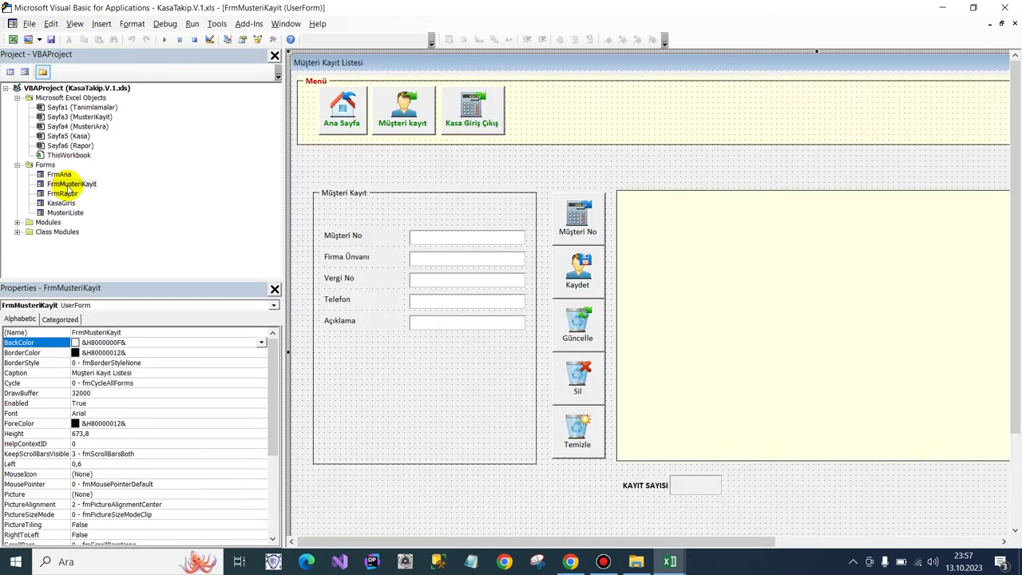
{"action": "double_click", "coordinate": [62, 195]}
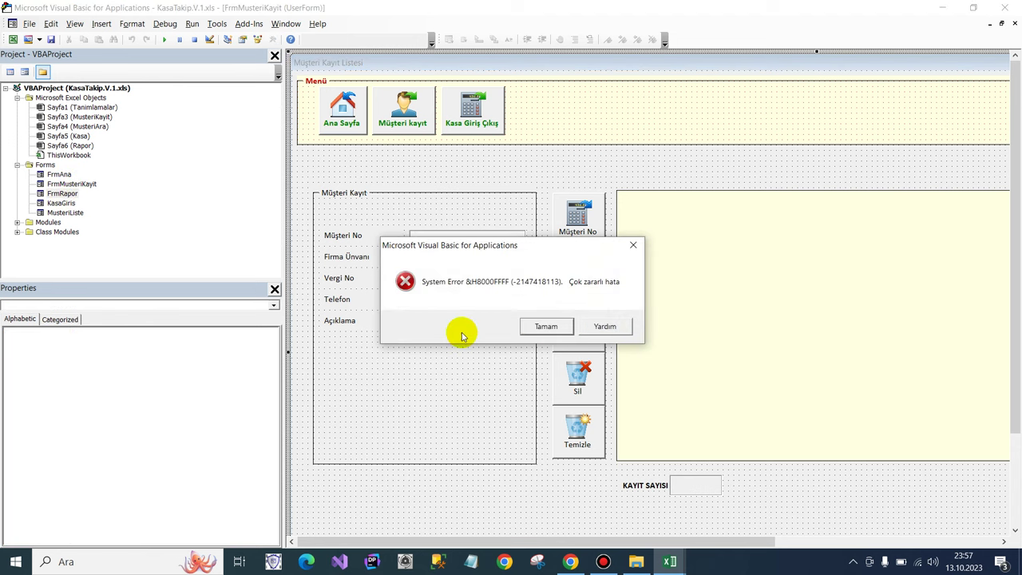
{"action": "left_click", "coordinate": [542, 325]}
{"action": "left_click", "coordinate": [492, 325]}
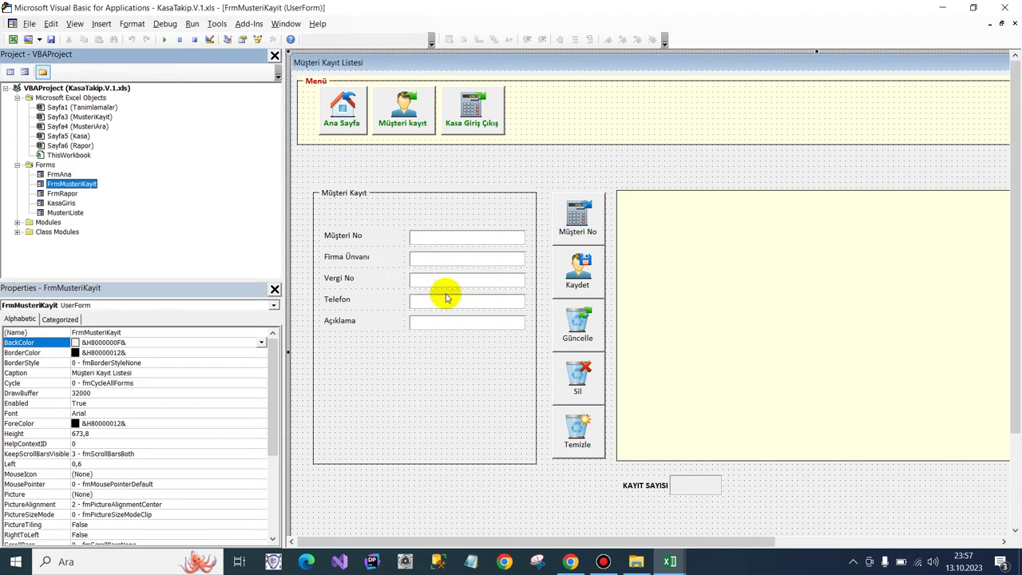
{"action": "left_click", "coordinate": [64, 194]}
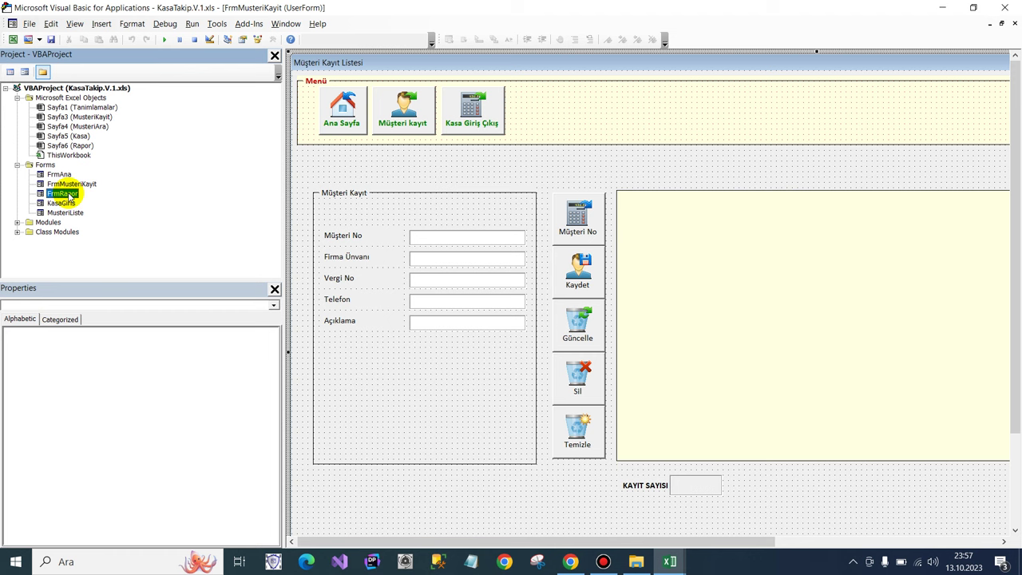
Remove the FrmRapor form from the project without exporting it.
{"action": "right_click", "coordinate": [69, 197]}
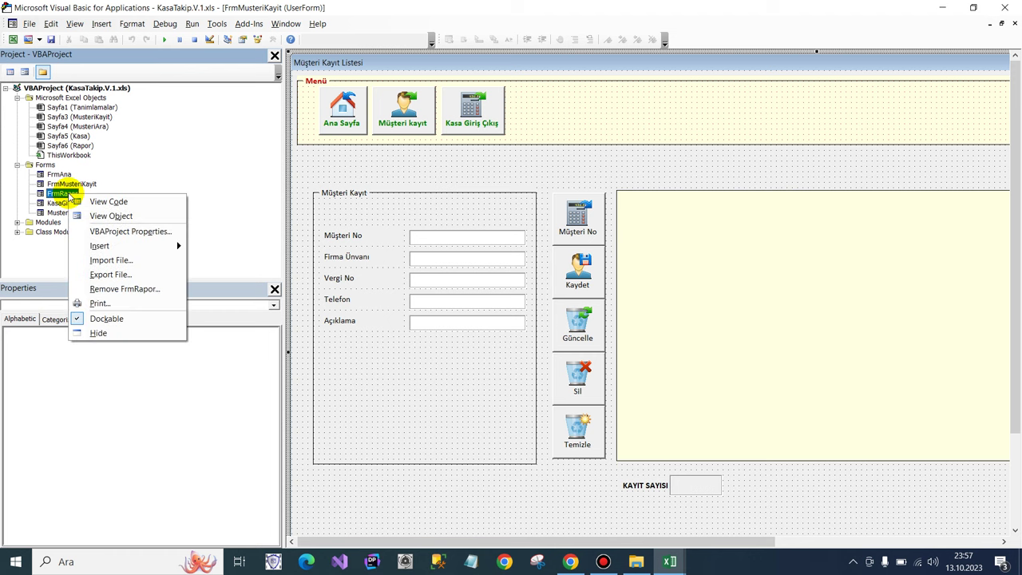
{"action": "left_click", "coordinate": [130, 290]}
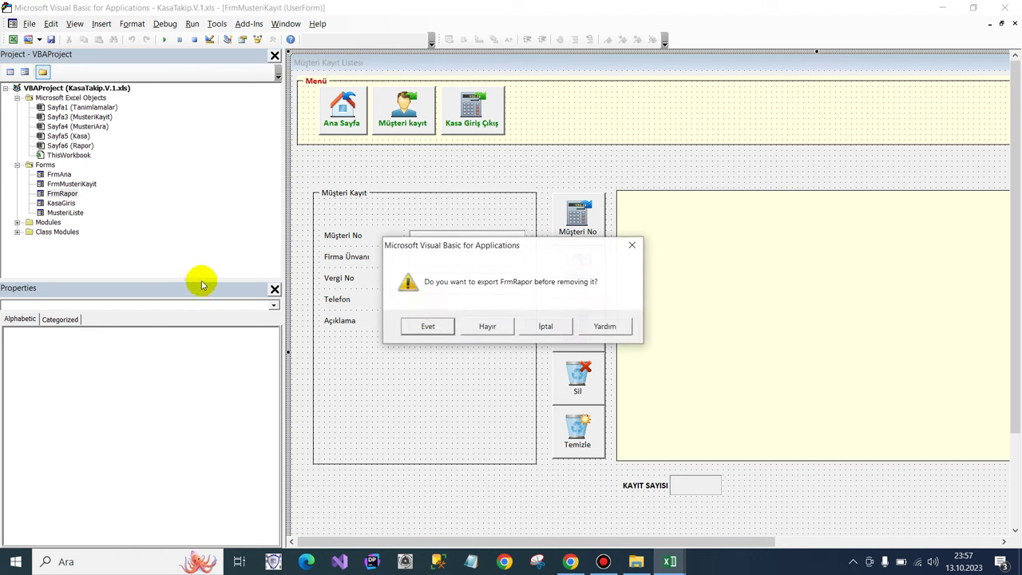
{"action": "left_click", "coordinate": [486, 323]}
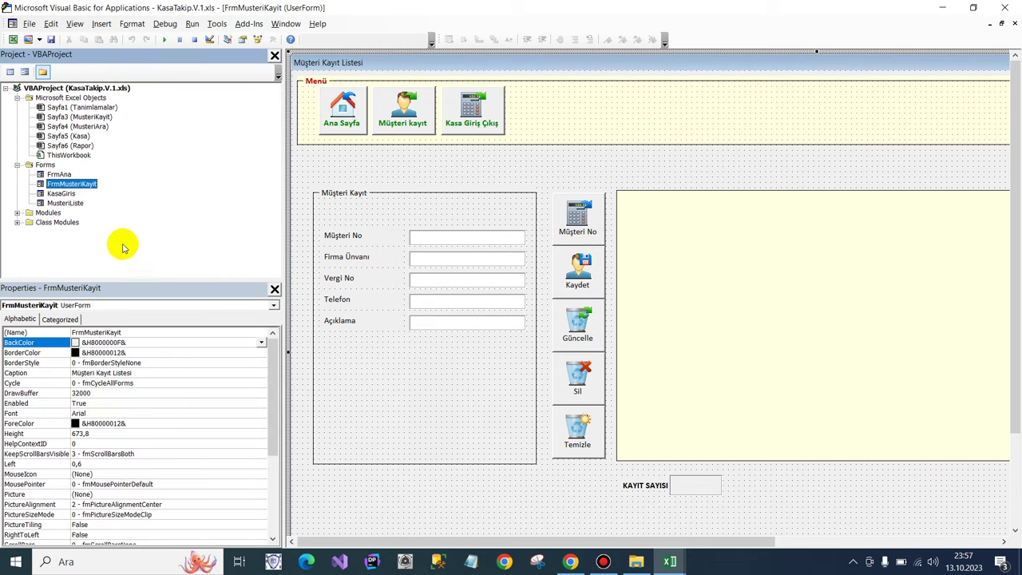
Remove the erroring KasaGiris form without exporting, then open MusteriListe in the designer.
{"action": "double_click", "coordinate": [60, 194]}
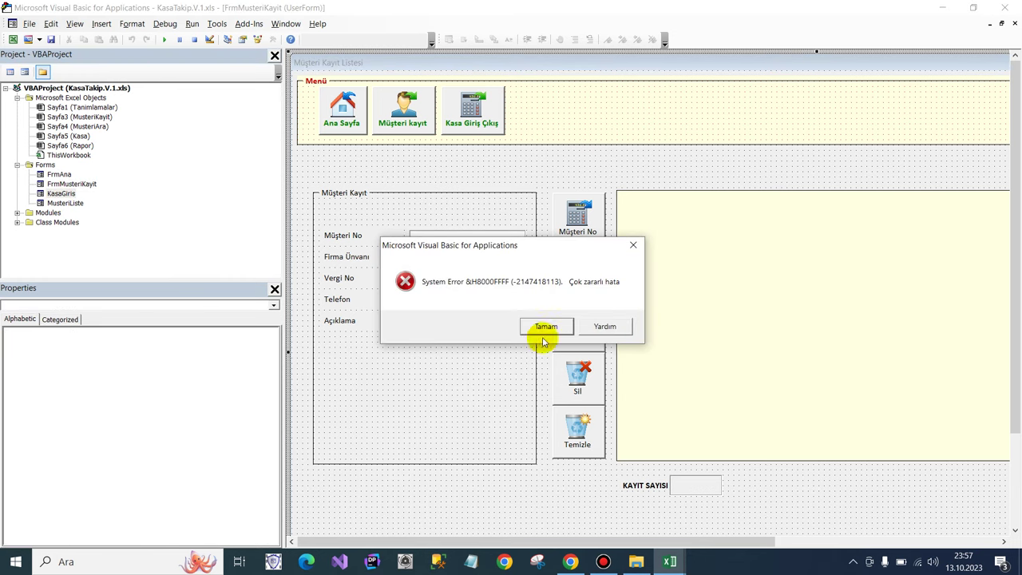
{"action": "left_click", "coordinate": [535, 326]}
{"action": "left_click", "coordinate": [484, 326]}
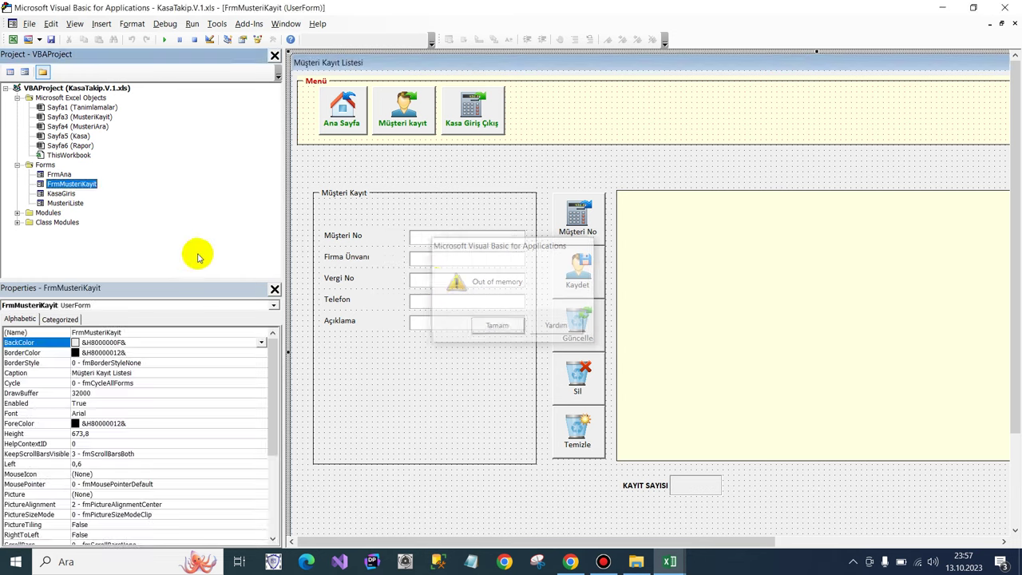
{"action": "left_click", "coordinate": [61, 194]}
{"action": "right_click", "coordinate": [63, 194]}
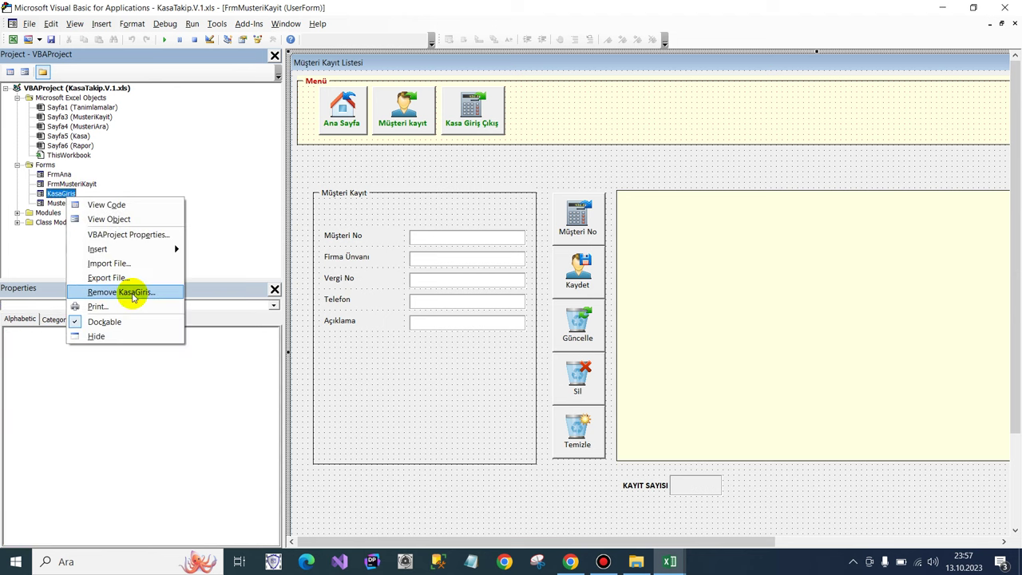
{"action": "left_click", "coordinate": [132, 292]}
{"action": "left_click", "coordinate": [487, 326]}
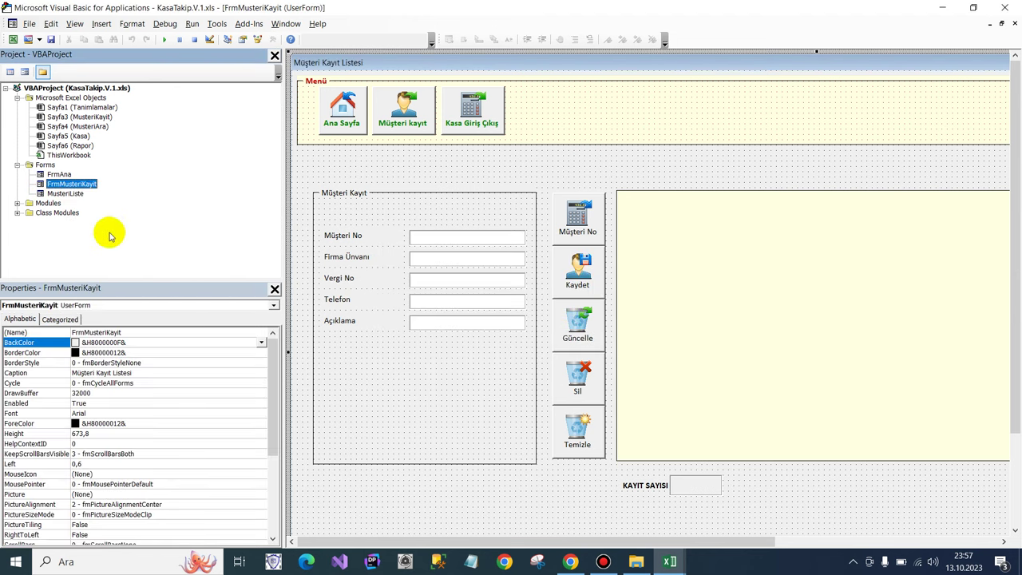
{"action": "double_click", "coordinate": [76, 193]}
{"action": "left_click", "coordinate": [72, 184]}
Reopen FrmAna and FrmMusteriKayit and recheck the project's References list.
{"action": "double_click", "coordinate": [59, 174]}
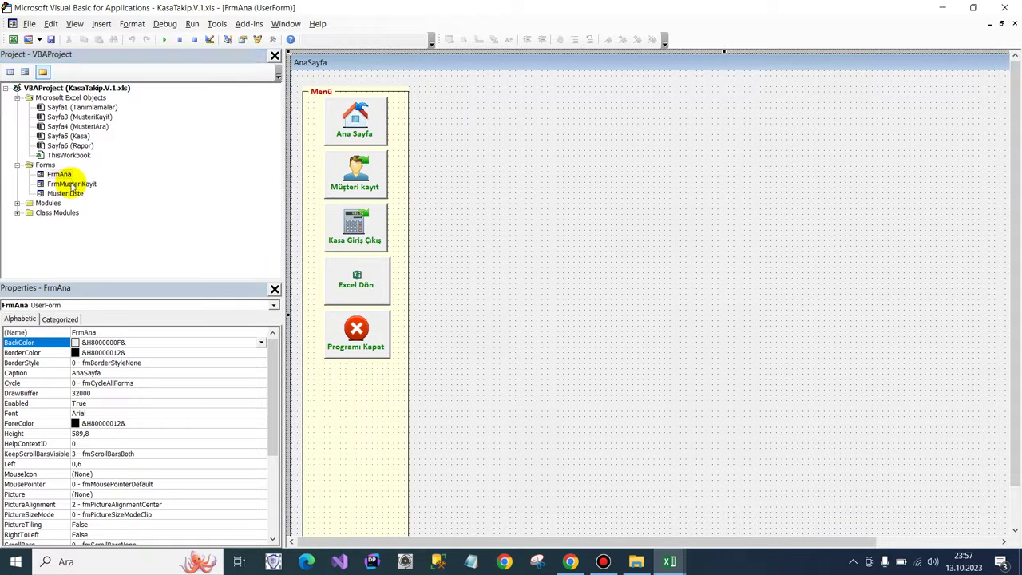
{"action": "double_click", "coordinate": [86, 184]}
{"action": "left_click", "coordinate": [217, 23]}
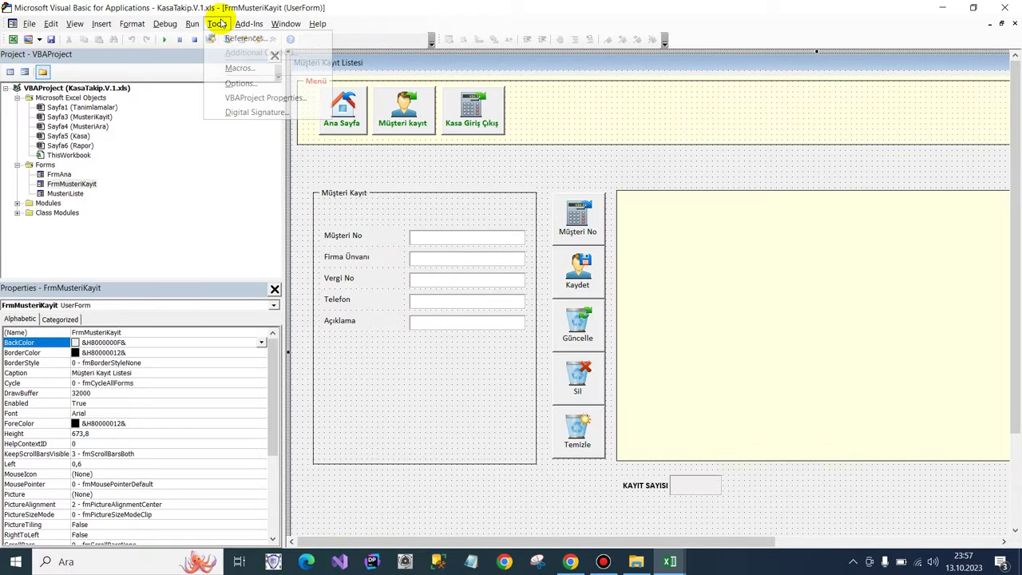
{"action": "left_click", "coordinate": [243, 53]}
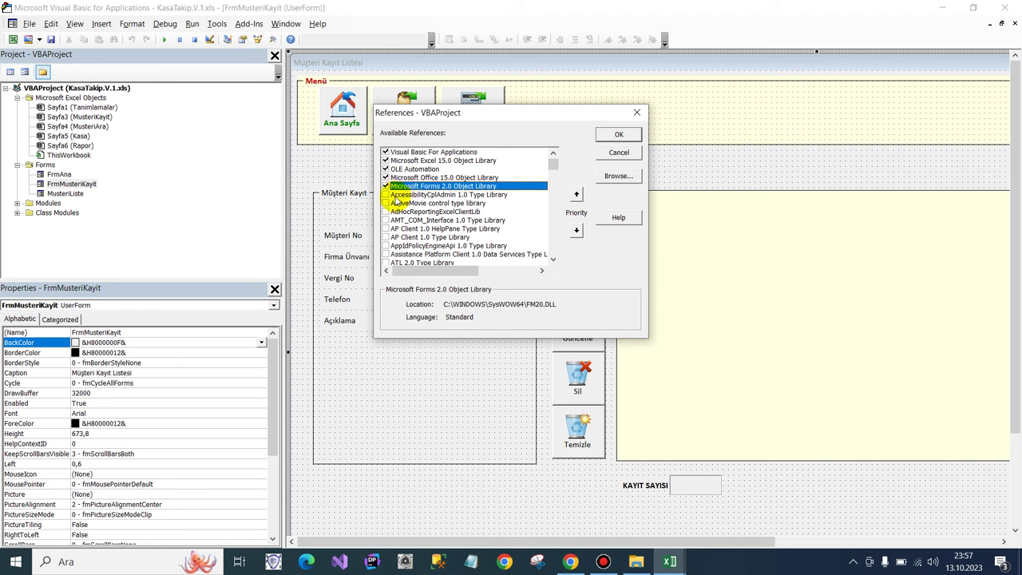
{"action": "left_click", "coordinate": [618, 134]}
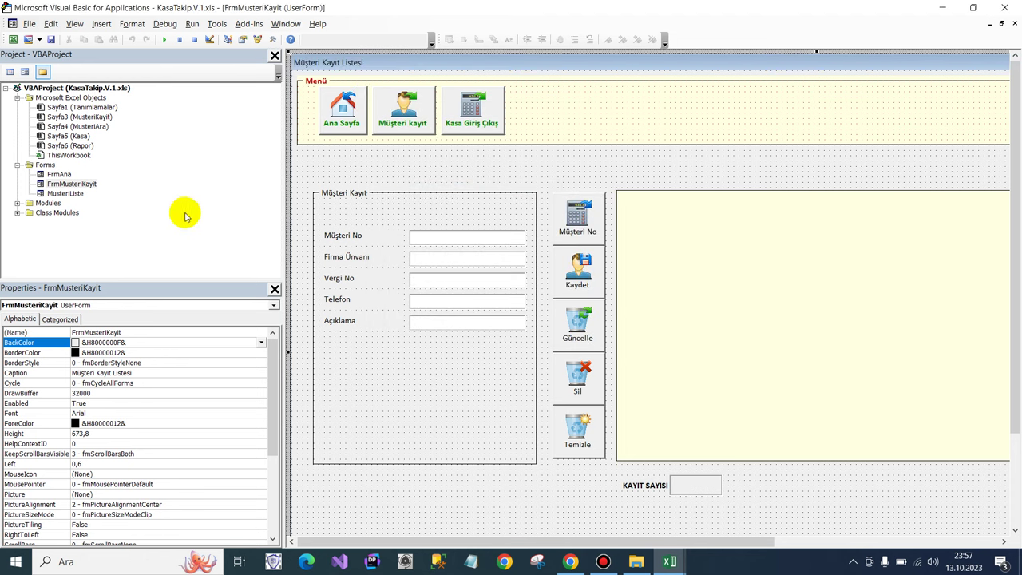
Open FrmAna, FrmMusteriKayit and MusteriListe without errors, then close the VBA editor.
{"action": "double_click", "coordinate": [59, 174]}
{"action": "double_click", "coordinate": [71, 183]}
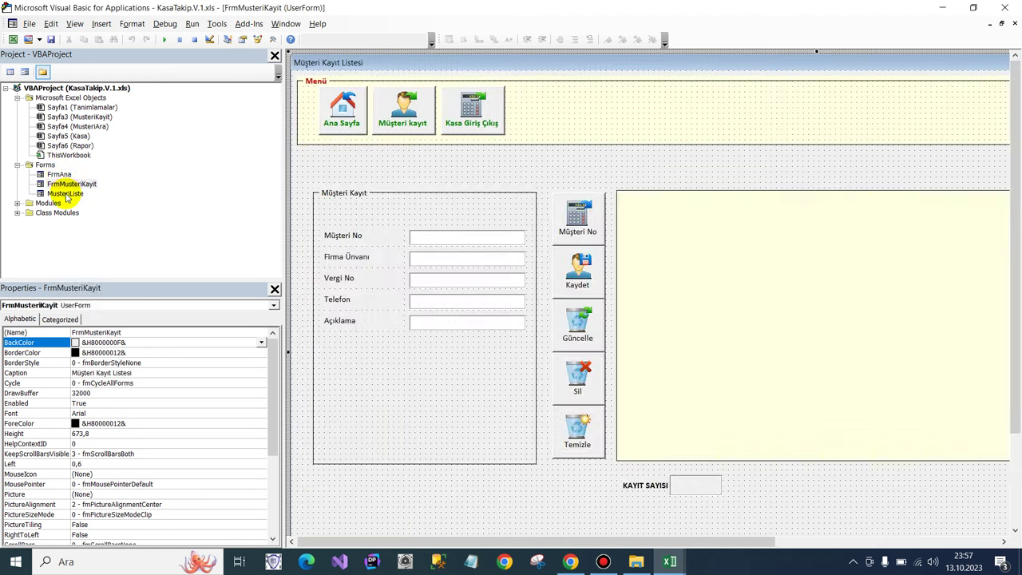
{"action": "double_click", "coordinate": [66, 194]}
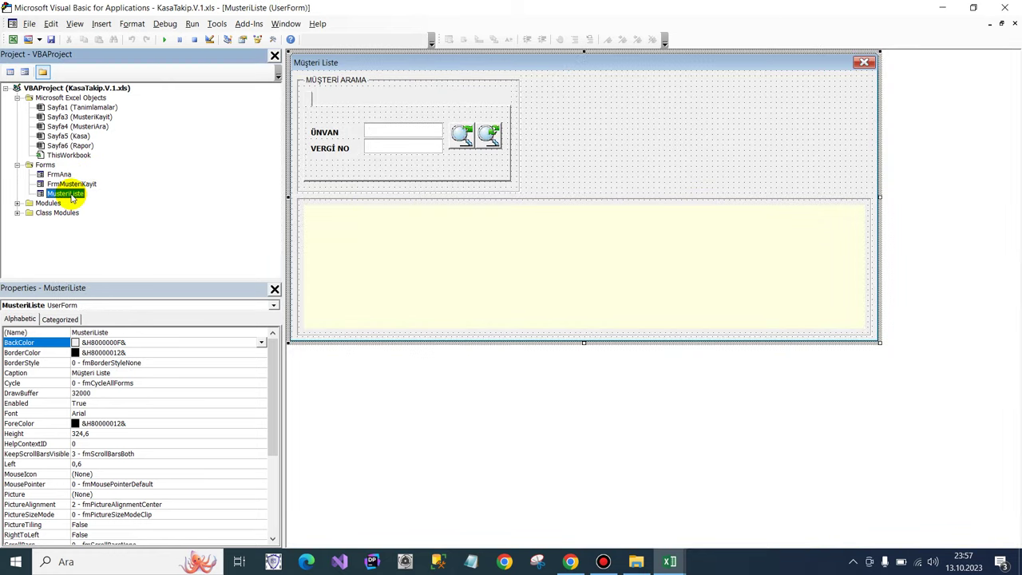
{"action": "right_click", "coordinate": [69, 194]}
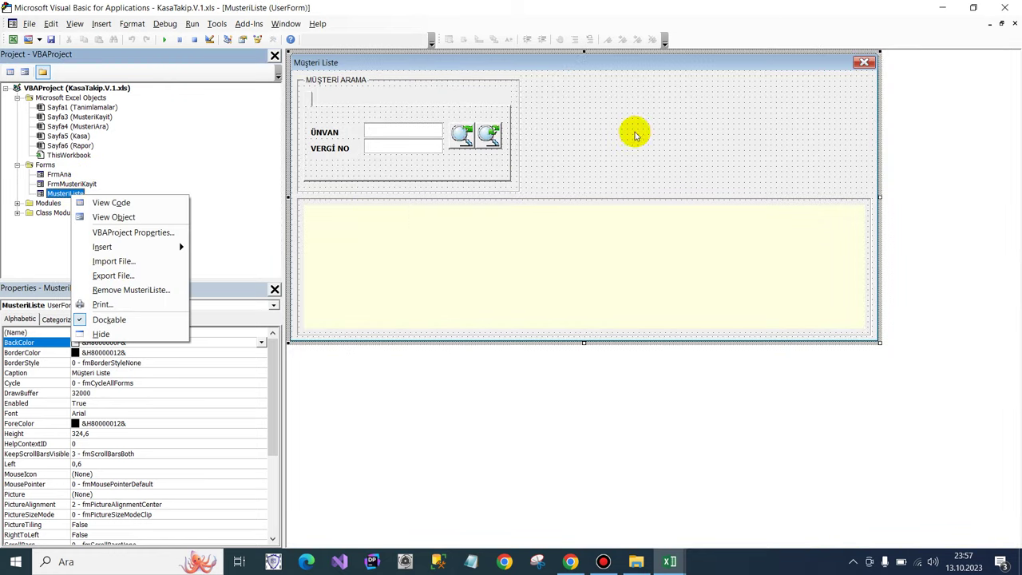
{"action": "left_click", "coordinate": [1004, 8]}
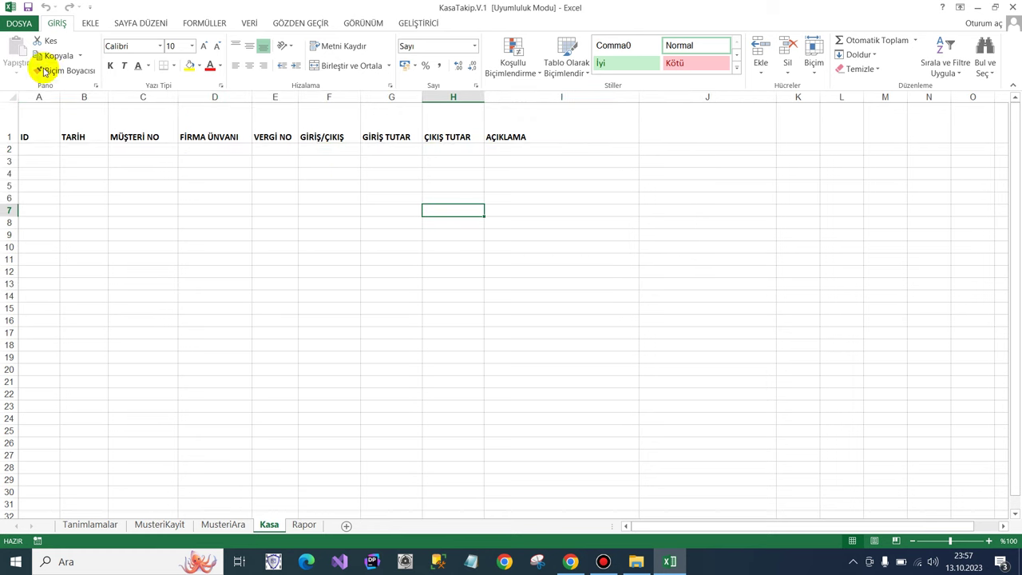
Reopen KasaTakip.V.1 and confirm the Müşteri kayıt form opens without the error.
{"action": "left_click", "coordinate": [1011, 6]}
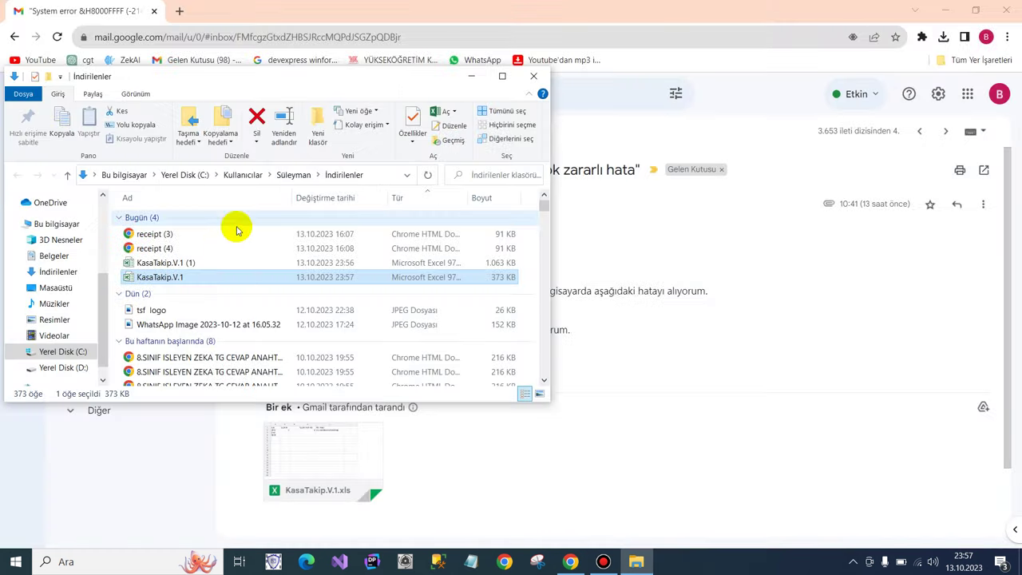
{"action": "double_click", "coordinate": [166, 278]}
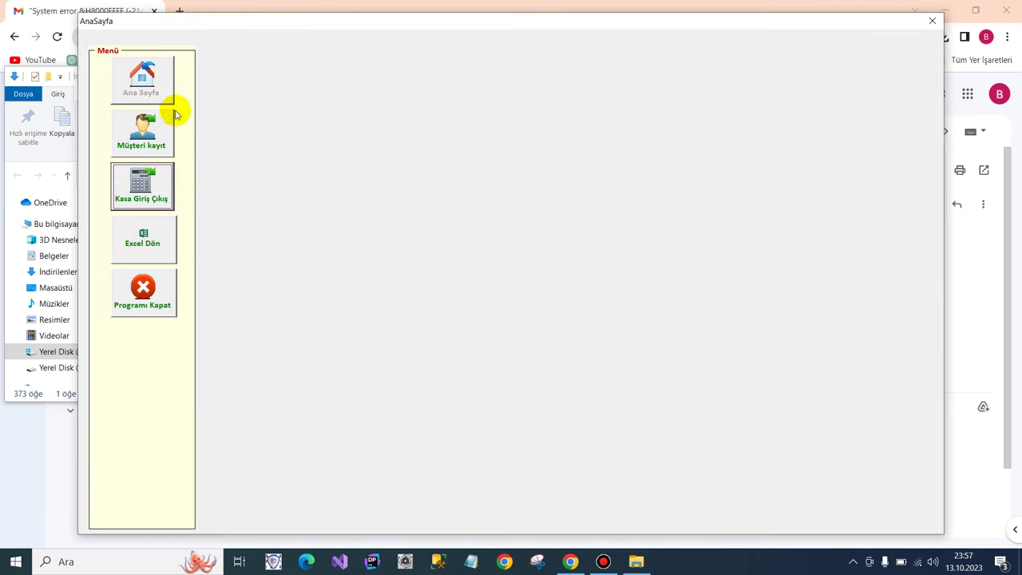
{"action": "left_click", "coordinate": [148, 131]}
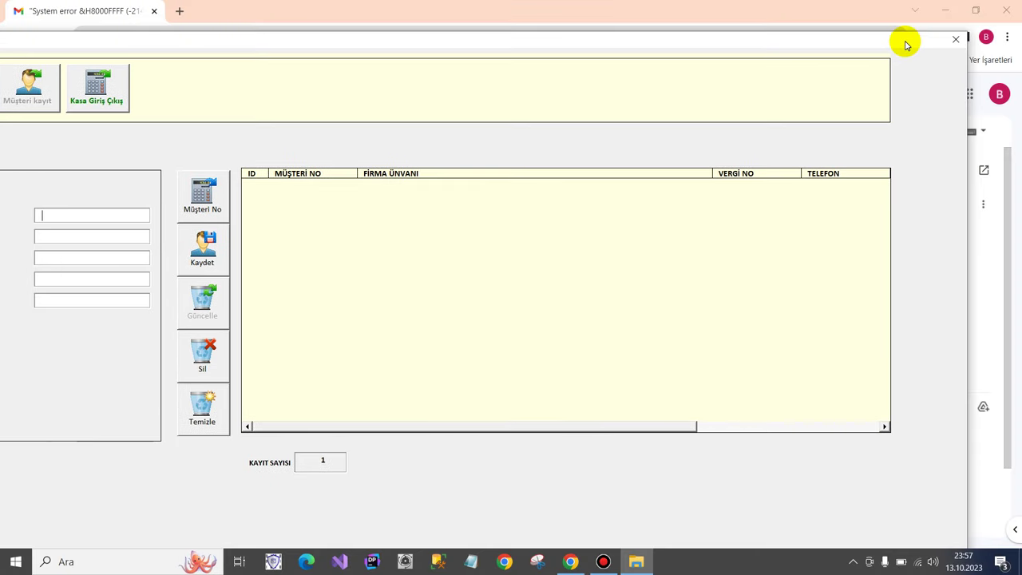
{"action": "left_click", "coordinate": [977, 44]}
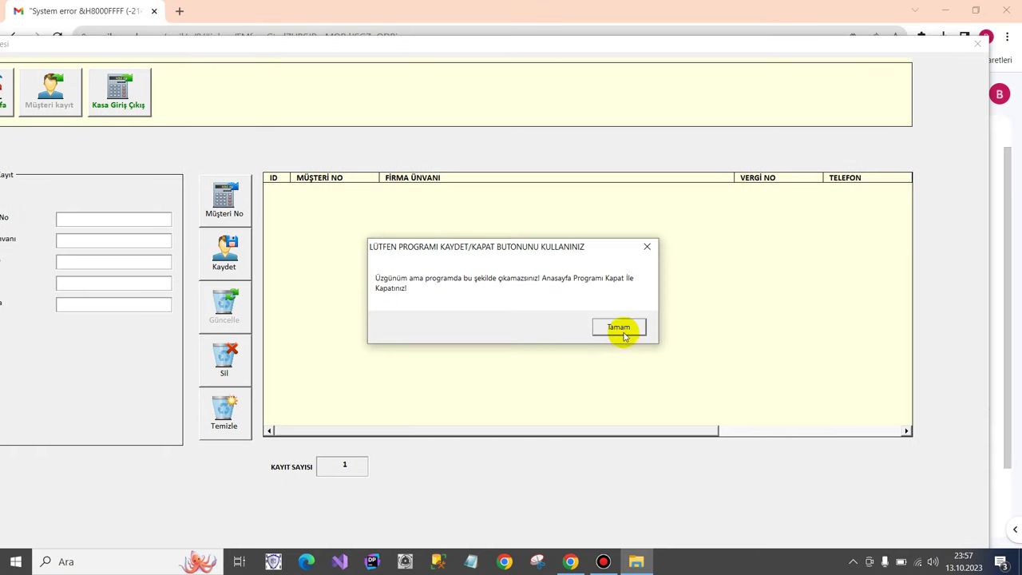
{"action": "left_click", "coordinate": [619, 327]}
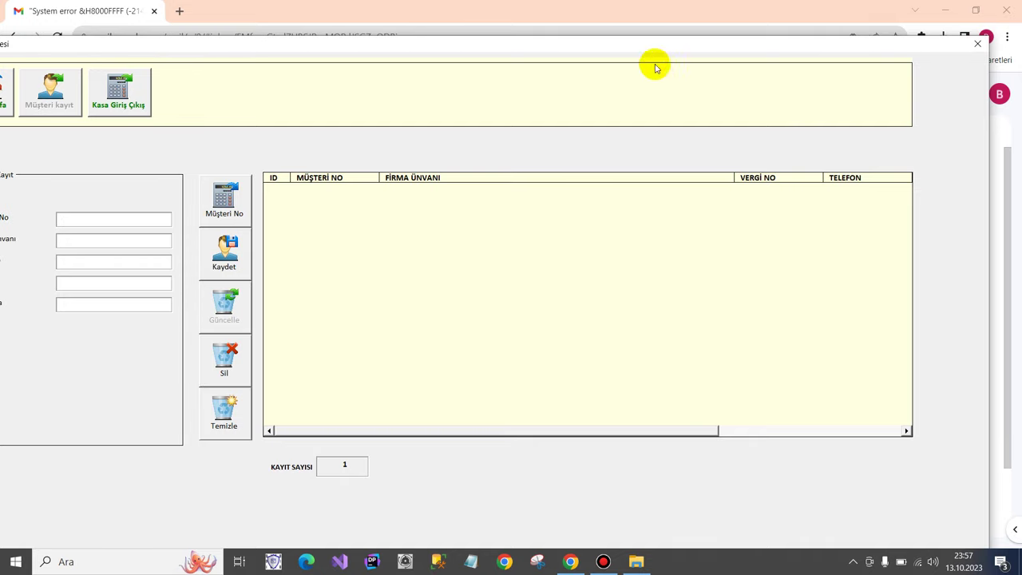
Move the customer form aside and bring the Gmail window back to the front.
{"action": "mouse_move", "coordinate": [655, 51]}
{"action": "left_mouse_down"}
{"action": "mouse_move", "coordinate": [711, 25]}
{"action": "mouse_move", "coordinate": [708, 7]}
{"action": "mouse_move", "coordinate": [710, 32]}
{"action": "left_mouse_up"}
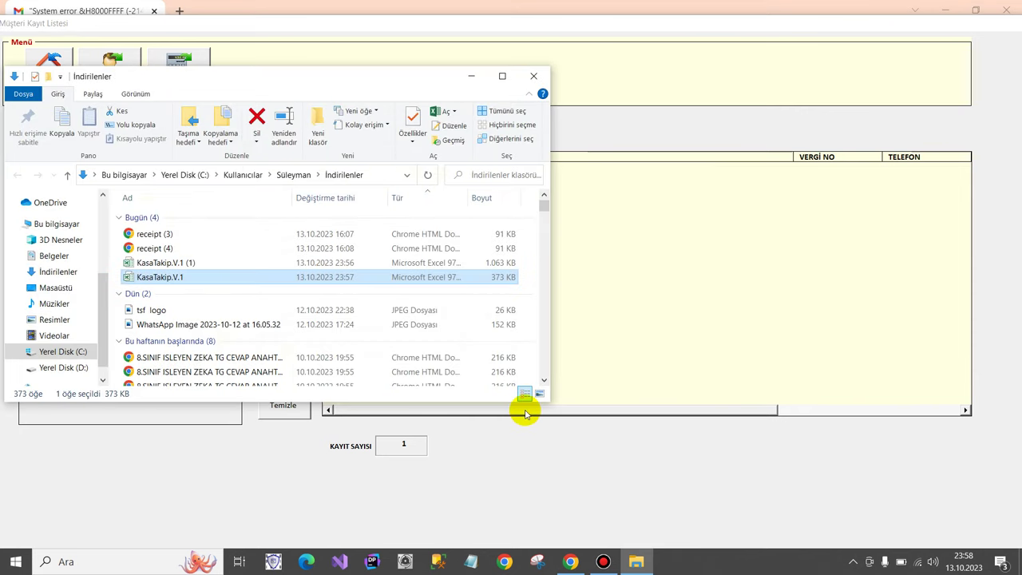
{"action": "left_click", "coordinate": [604, 561]}
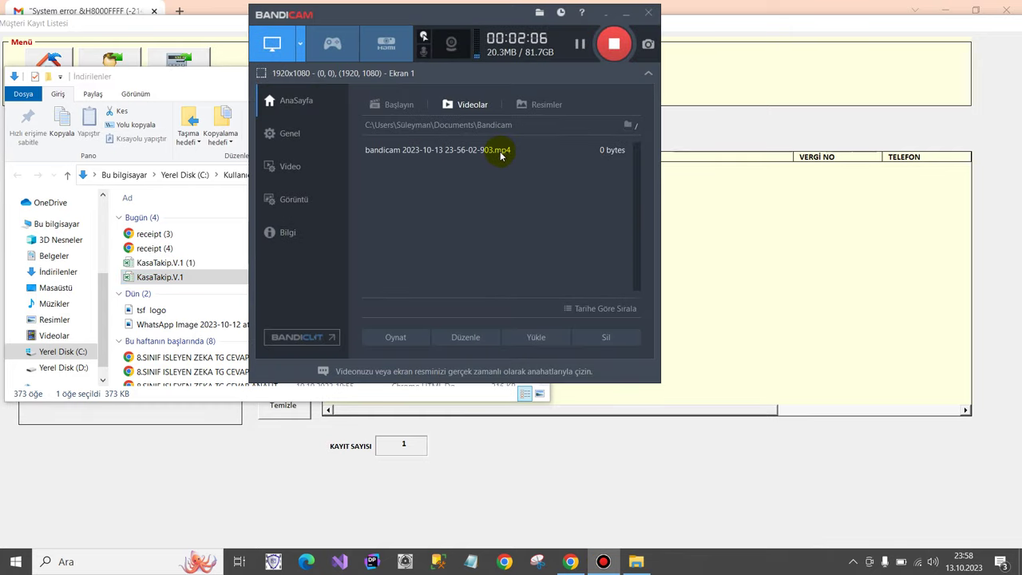
{"action": "left_click", "coordinate": [569, 562]}
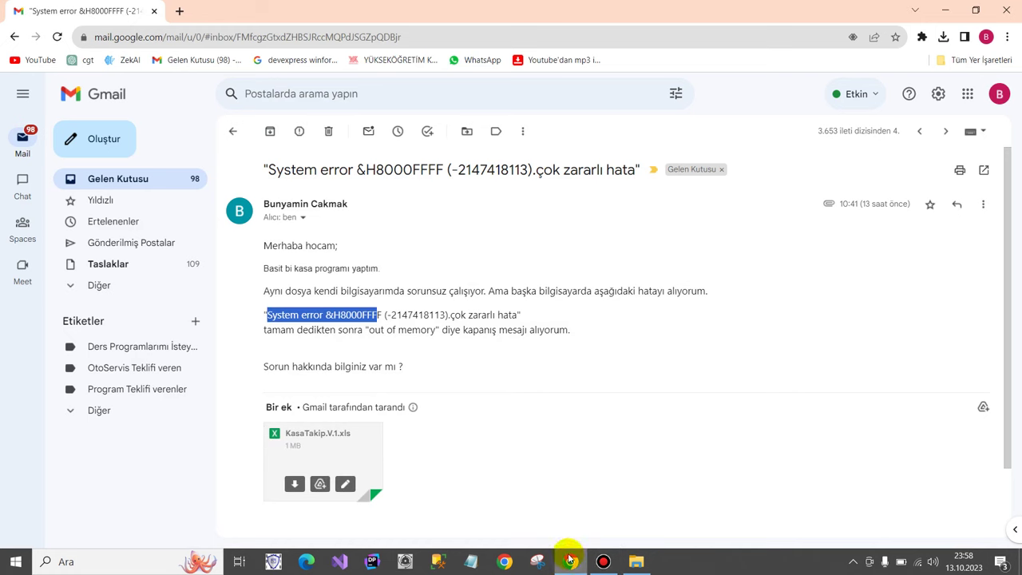
Return to the inbox and open the email carrying the SATIS.xlsm attachment.
{"action": "left_click", "coordinate": [232, 131]}
{"action": "mouse_move", "coordinate": [342, 260]}
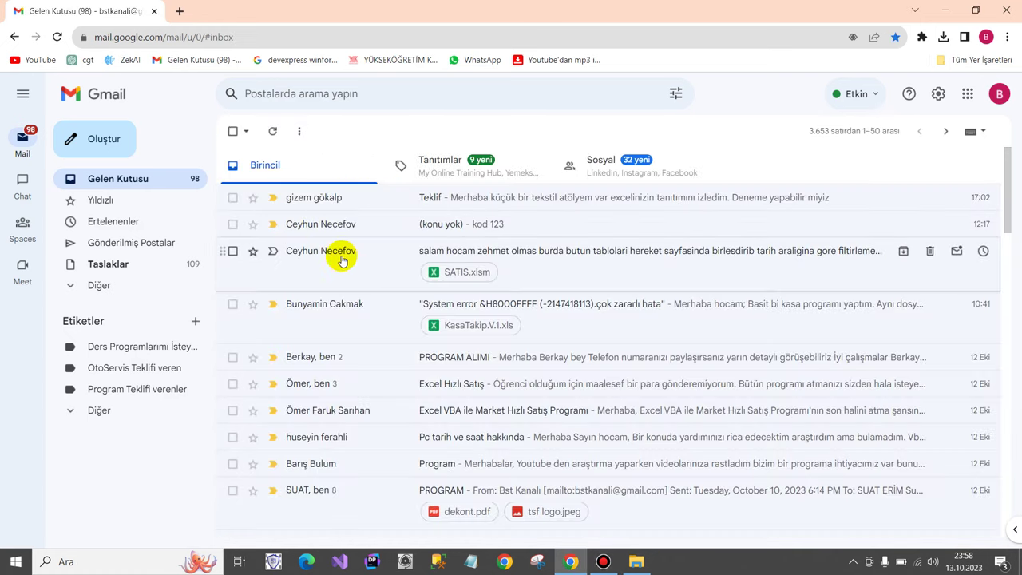
{"action": "left_click", "coordinate": [333, 254]}
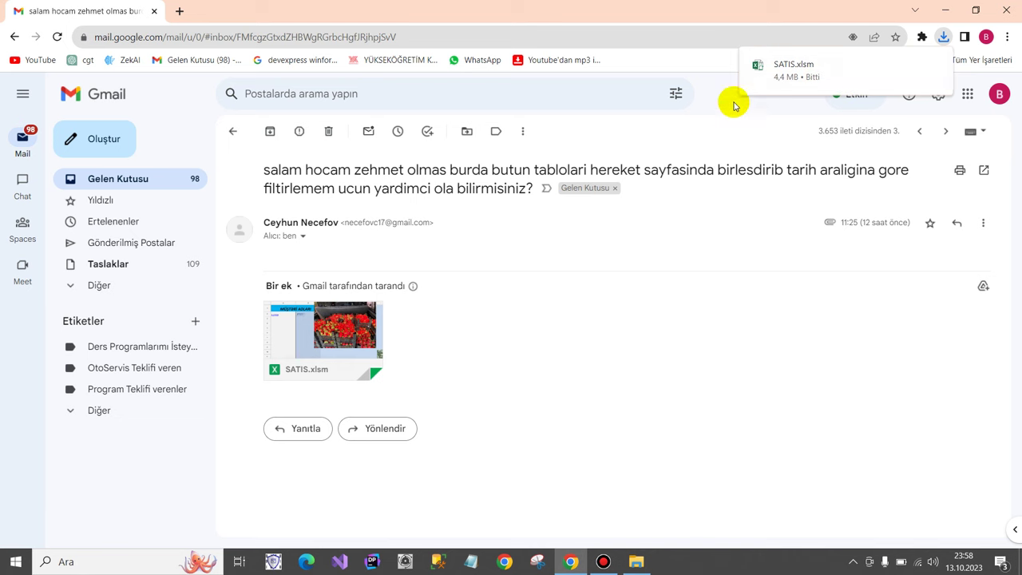
Quit KasaTakip via Ana Sayfa > Programı Kapat, then open SATIS.xlsm from Chrome's downloads.
{"action": "left_click", "coordinate": [783, 70]}
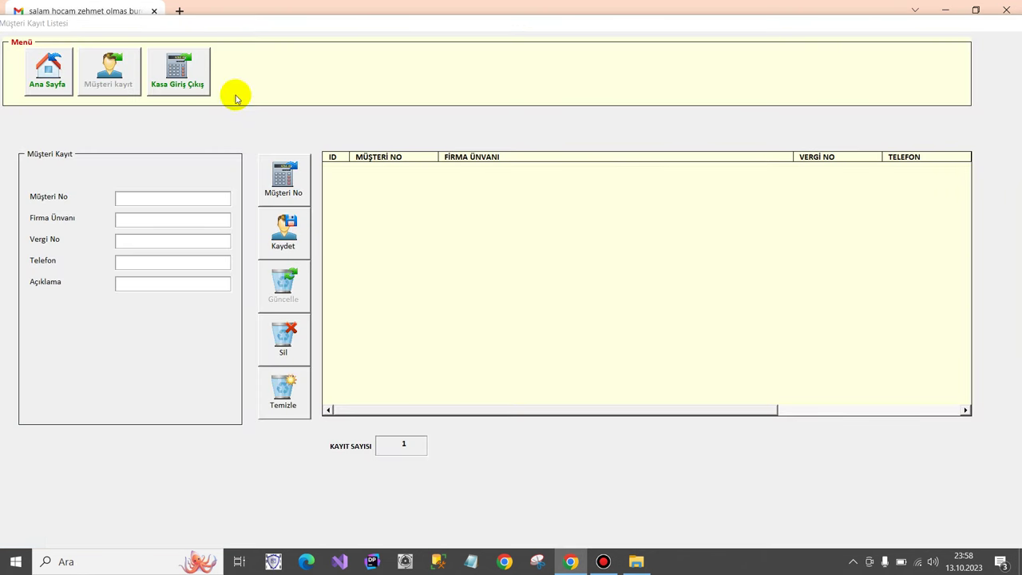
{"action": "left_click", "coordinate": [46, 70]}
{"action": "left_click", "coordinate": [172, 301]}
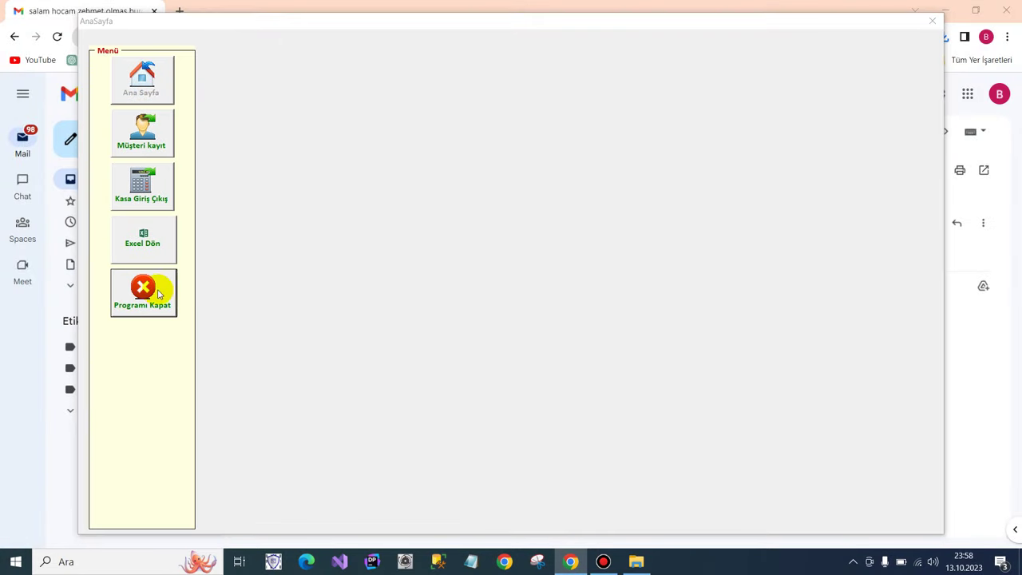
{"action": "left_click", "coordinate": [593, 320]}
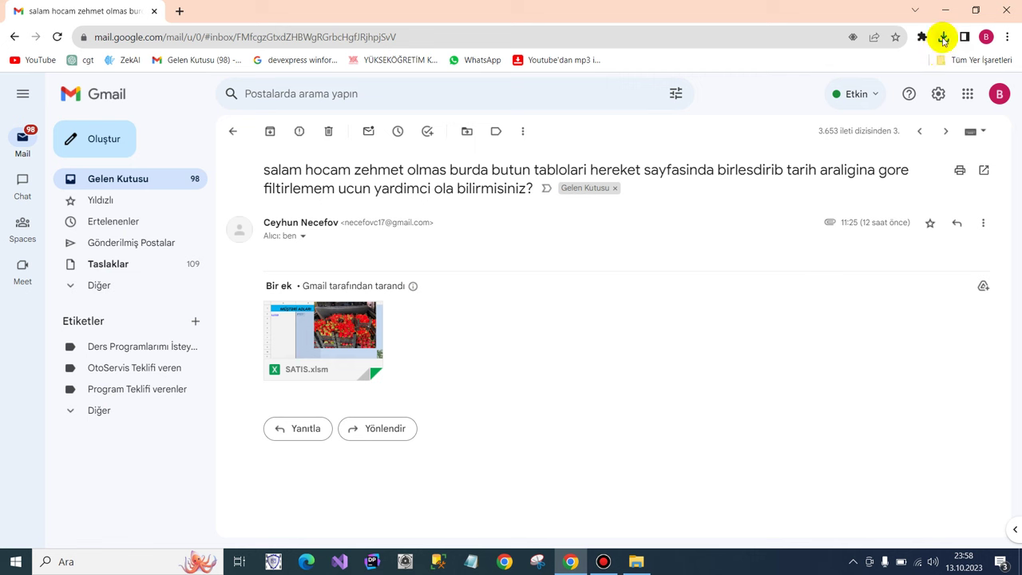
{"action": "left_click", "coordinate": [942, 37]}
{"action": "left_click", "coordinate": [808, 96]}
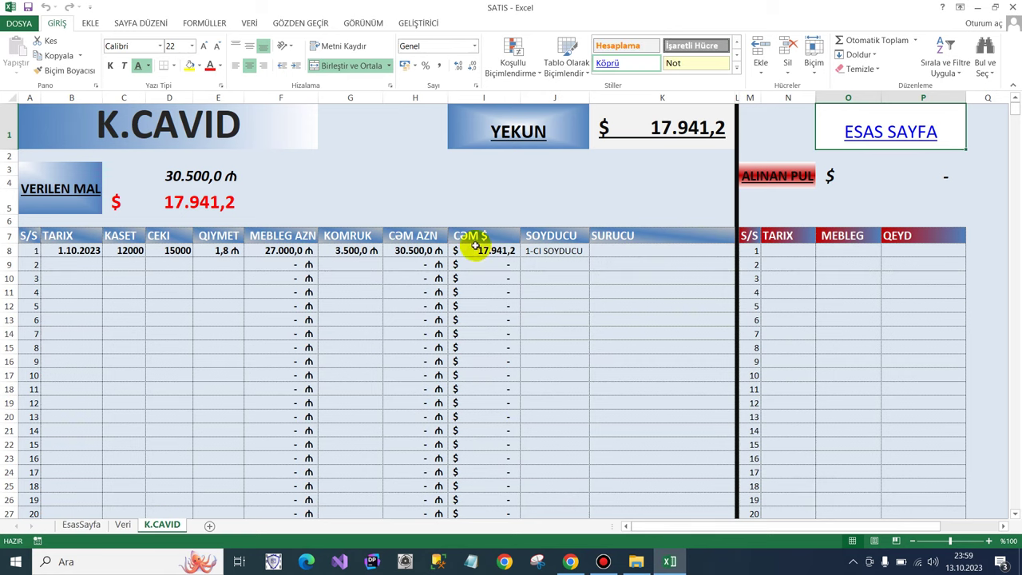
Follow the K.CAVID link from EsasSayfa and inspect its sales and TARIX payment cells.
{"action": "left_click", "coordinate": [82, 523]}
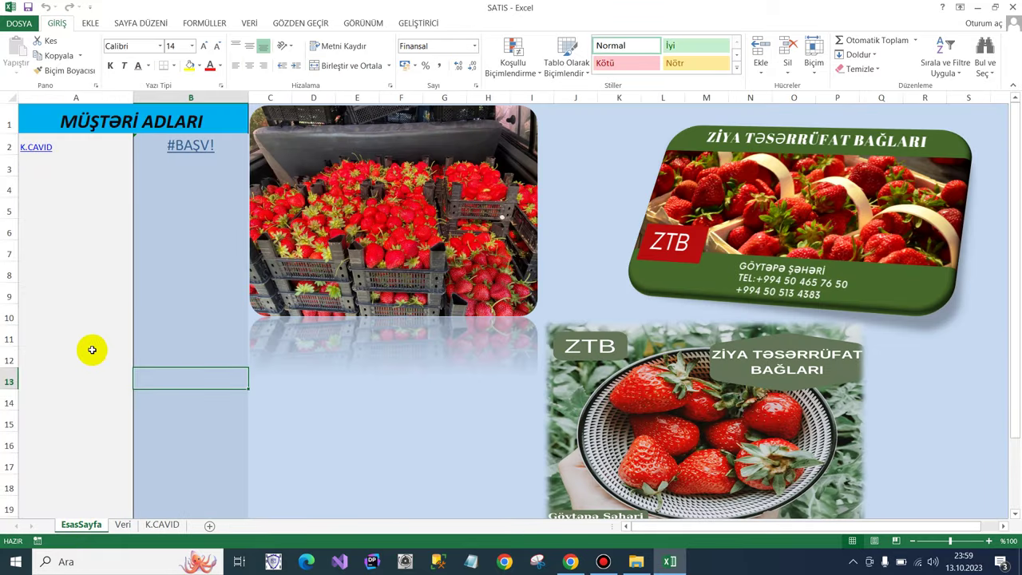
{"action": "left_click", "coordinate": [36, 149]}
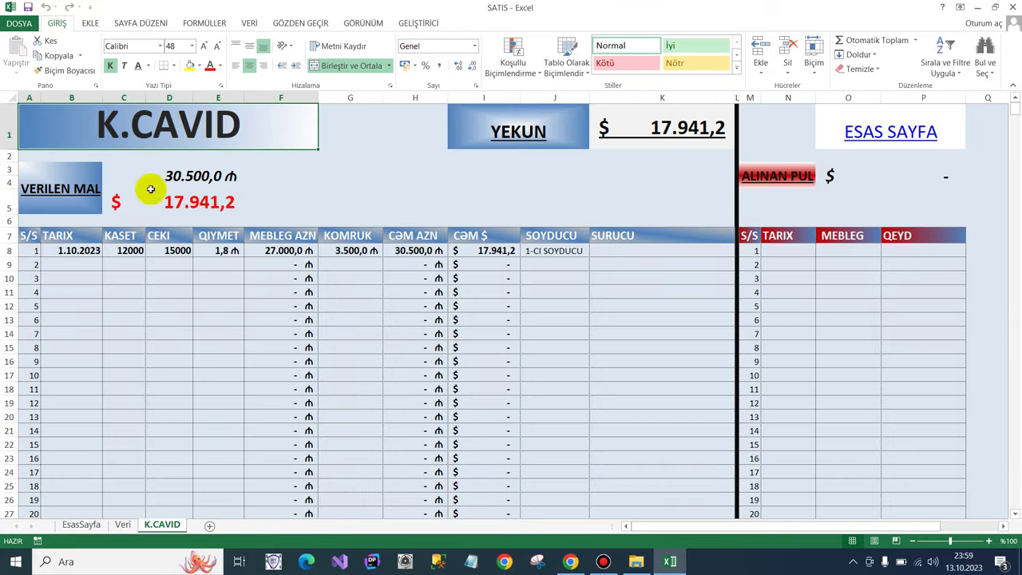
{"action": "left_click", "coordinate": [623, 263]}
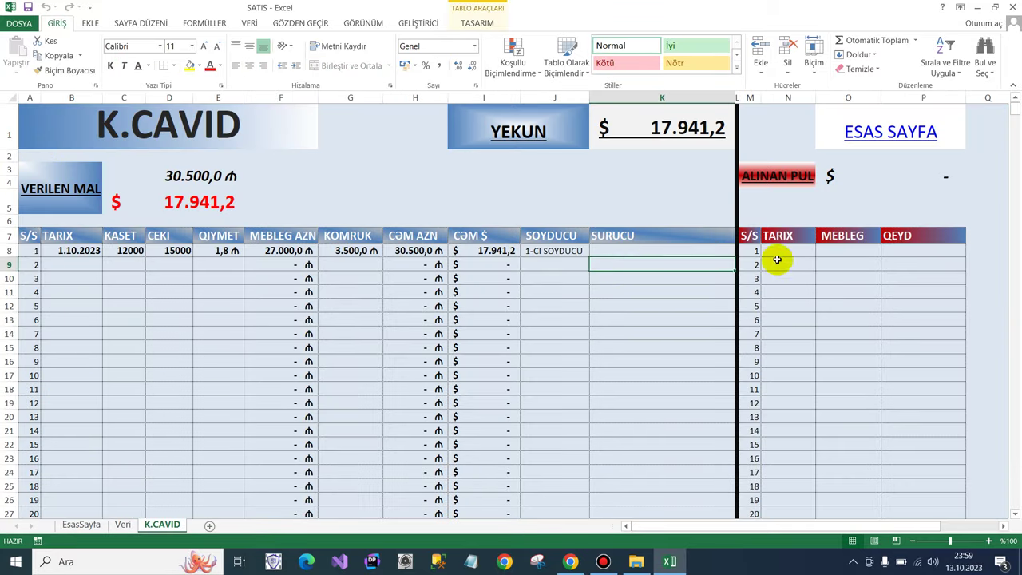
{"action": "left_click", "coordinate": [796, 251]}
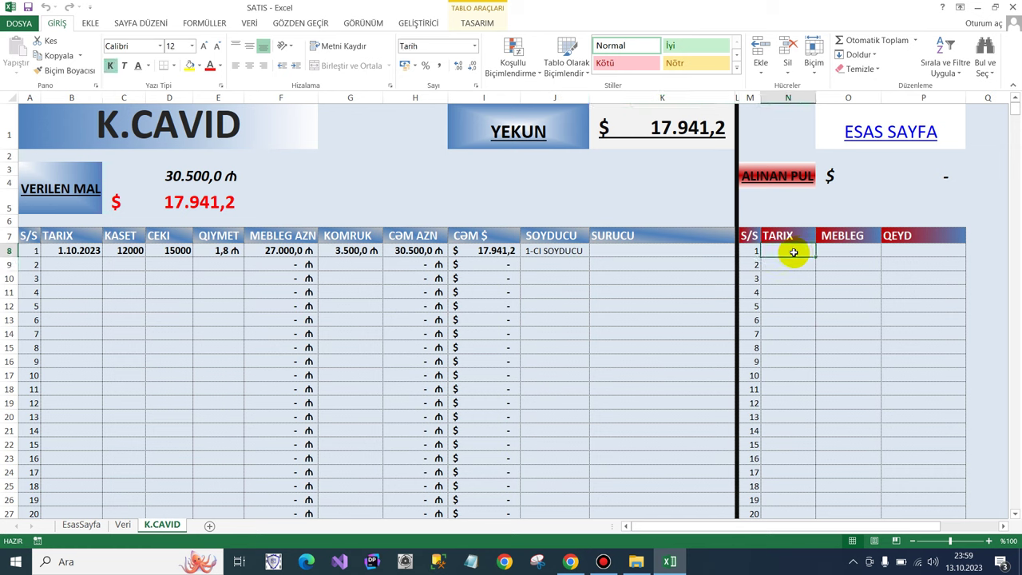
{"action": "left_click", "coordinate": [572, 562]}
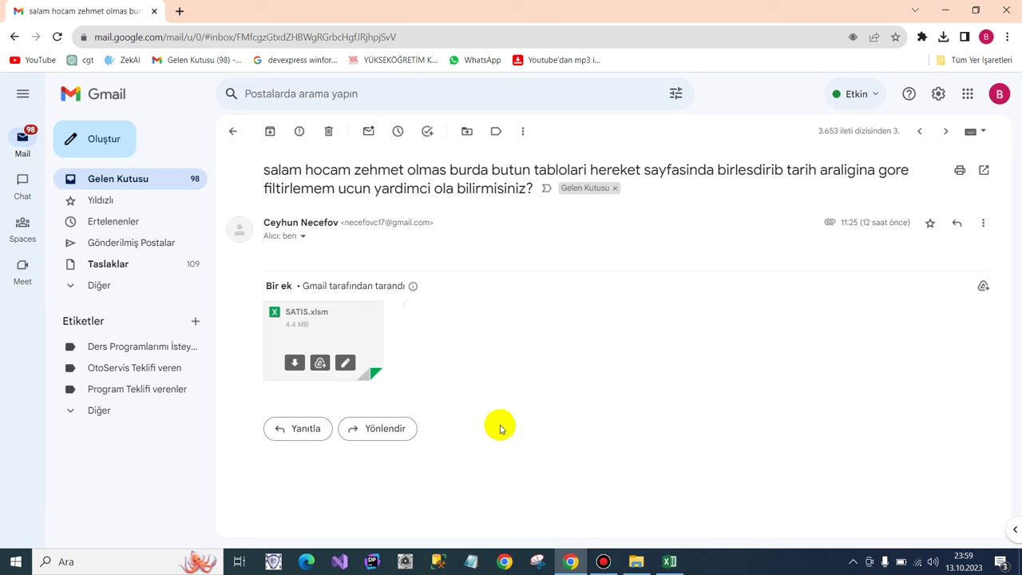
{"action": "mouse_move", "coordinate": [669, 562]}
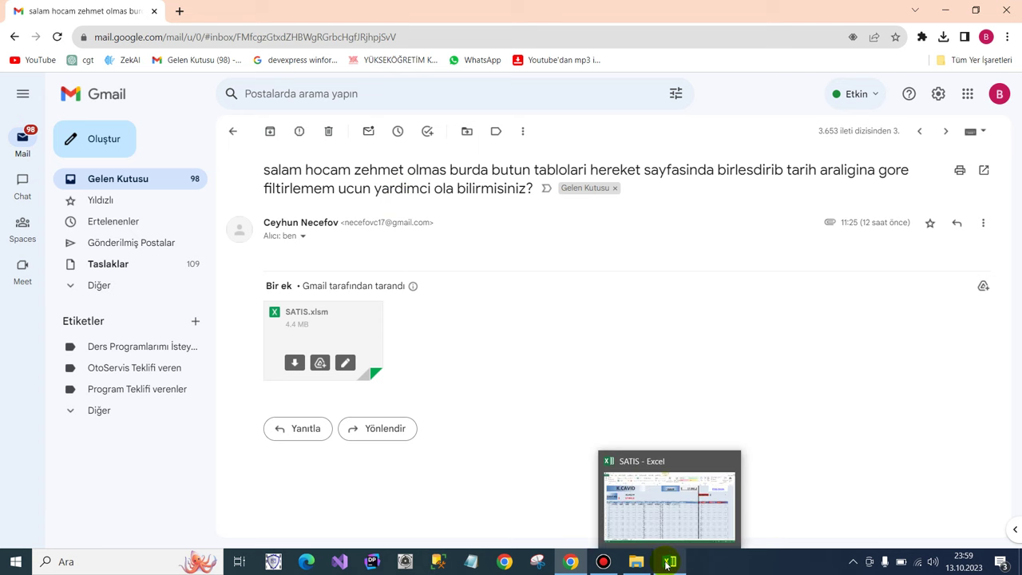
{"action": "left_click", "coordinate": [648, 513]}
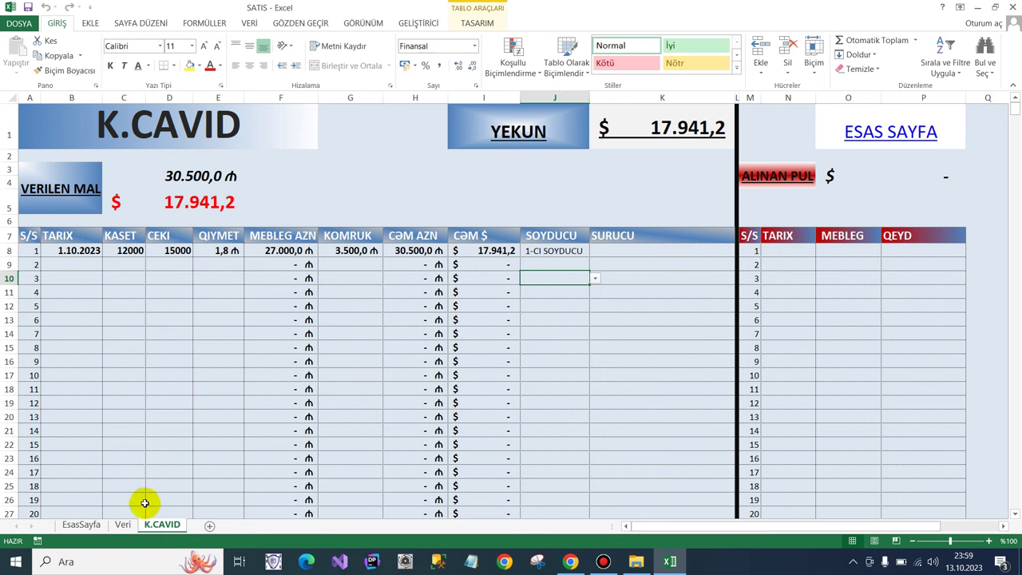
View the empty Veri sheet, then return to EsasSayfa via the ESAS SAYFA link.
{"action": "left_click", "coordinate": [123, 526]}
{"action": "left_click", "coordinate": [71, 528]}
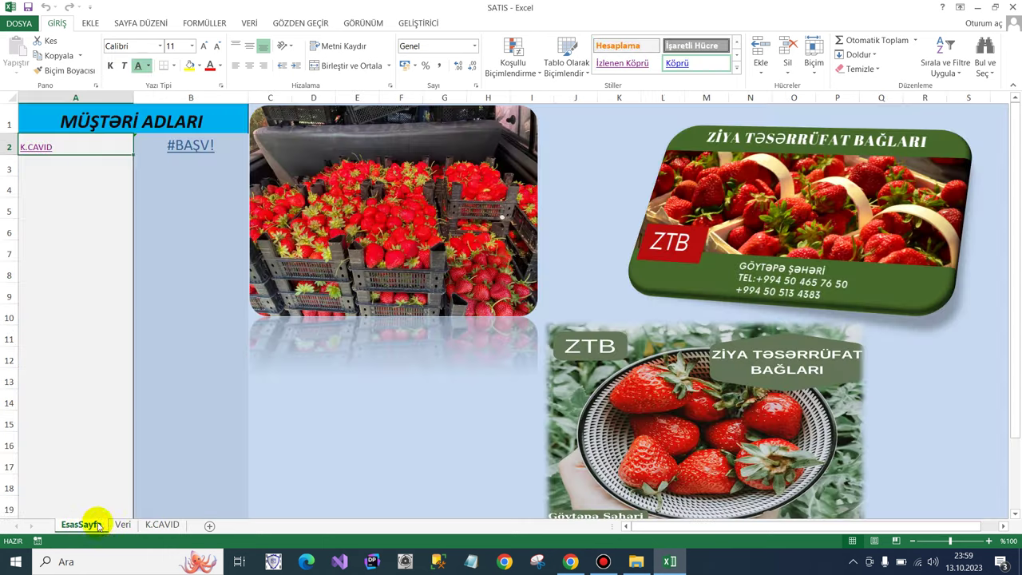
{"action": "left_click", "coordinate": [118, 524]}
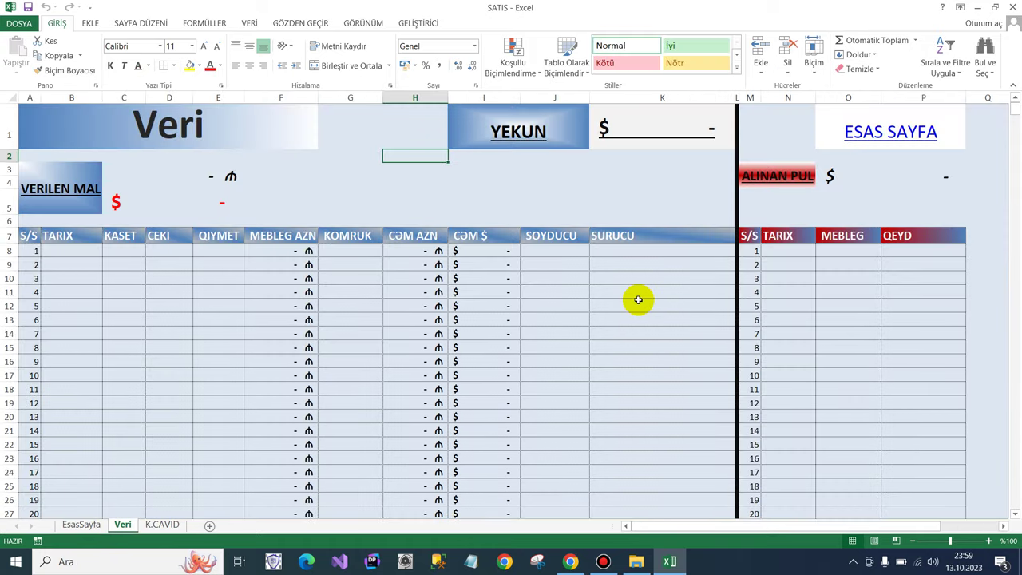
{"action": "left_click", "coordinate": [638, 295]}
{"action": "left_click", "coordinate": [889, 128]}
{"action": "left_click", "coordinate": [888, 128]}
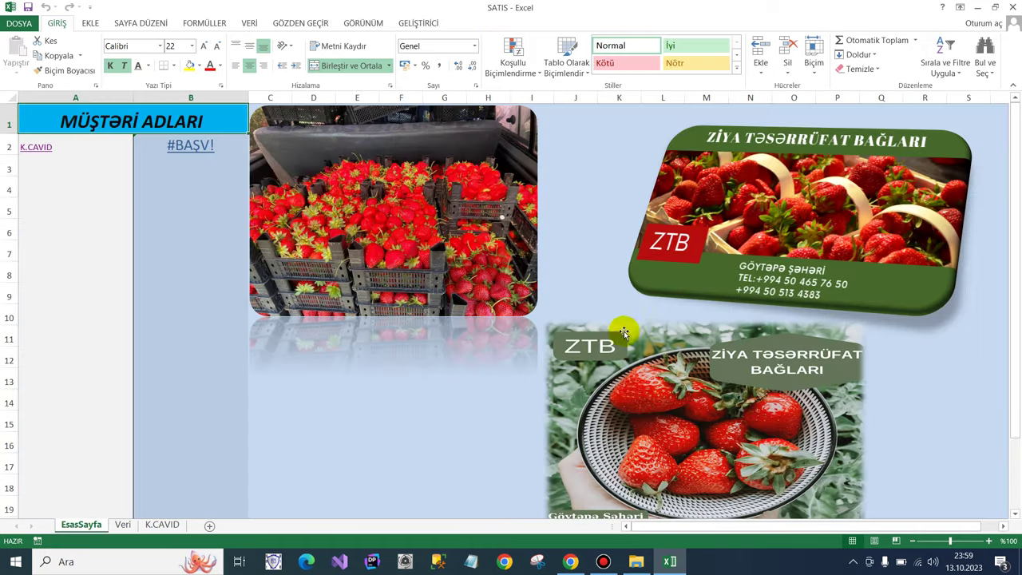
Return to the SATIS workbook, then bring up Bandicam's window showing the current 0-byte recording.
{"action": "left_click", "coordinate": [572, 563]}
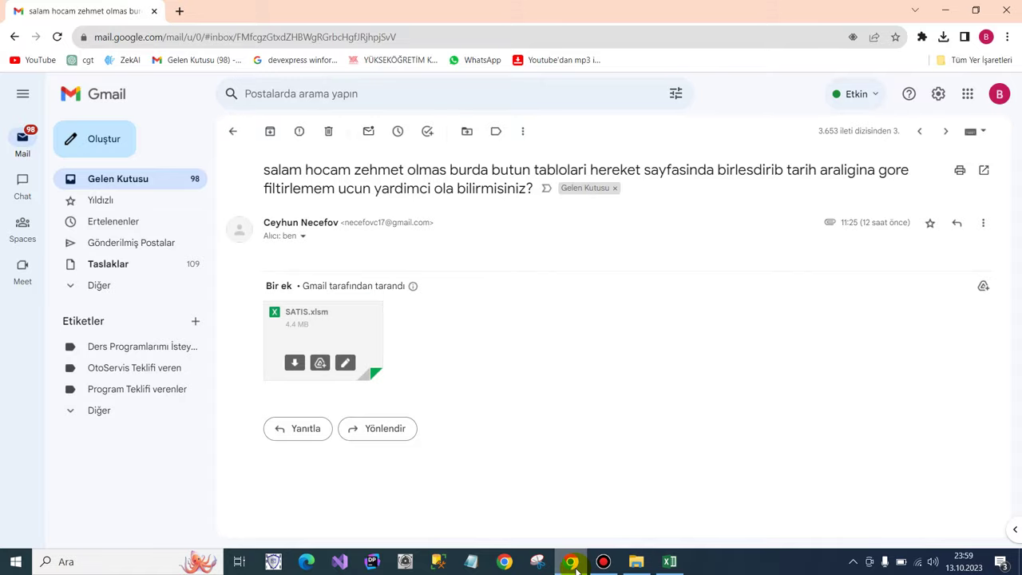
{"action": "left_click", "coordinate": [571, 563]}
{"action": "left_click", "coordinate": [602, 563]}
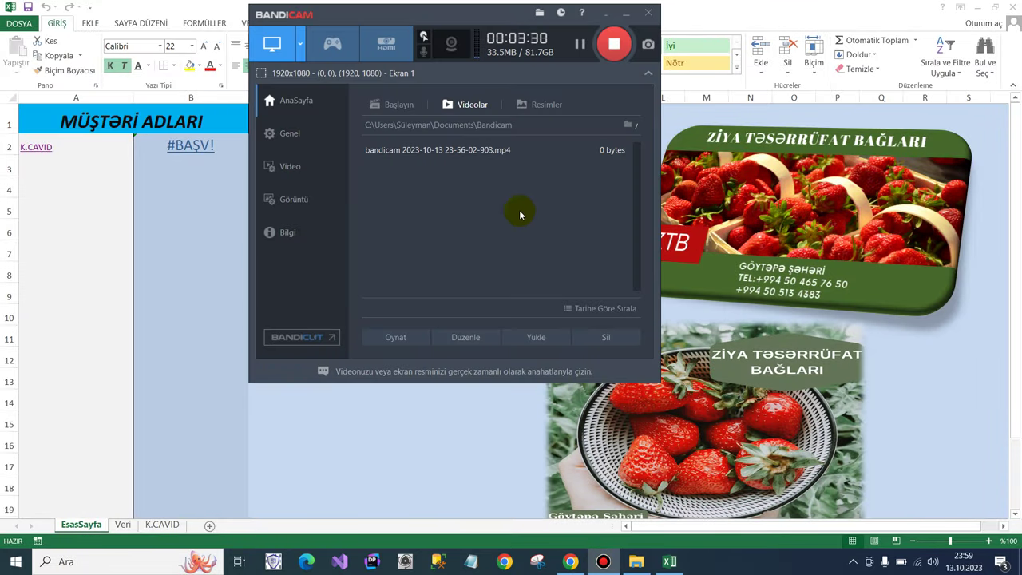